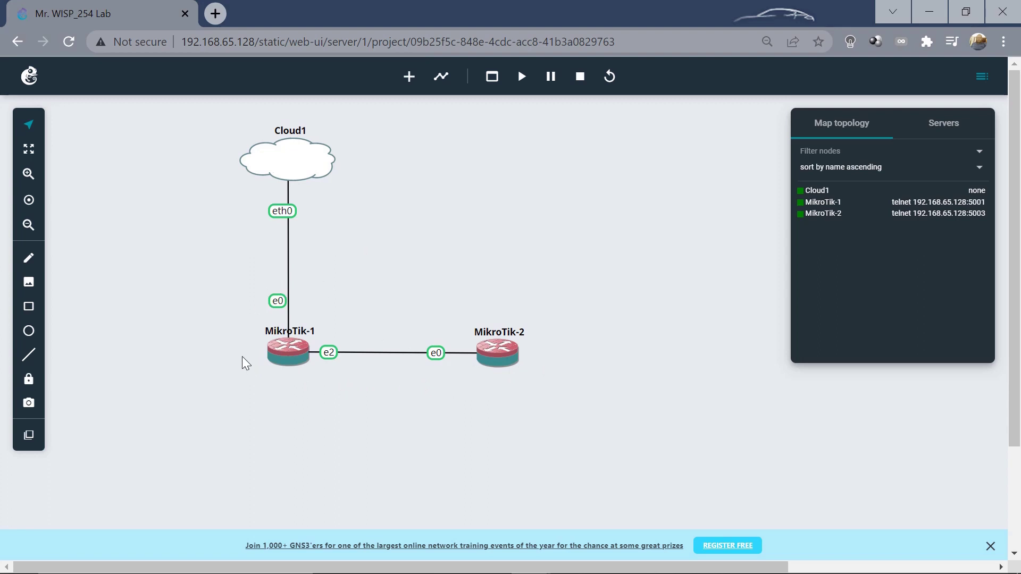
# Select the MikroTik router nodes, then bring the Router 1 WinBox session forward
pyautogui.click(290, 357)
pyautogui.click(298, 428)
pyautogui.click(509, 352)
pyautogui.moveTo(450, 565)
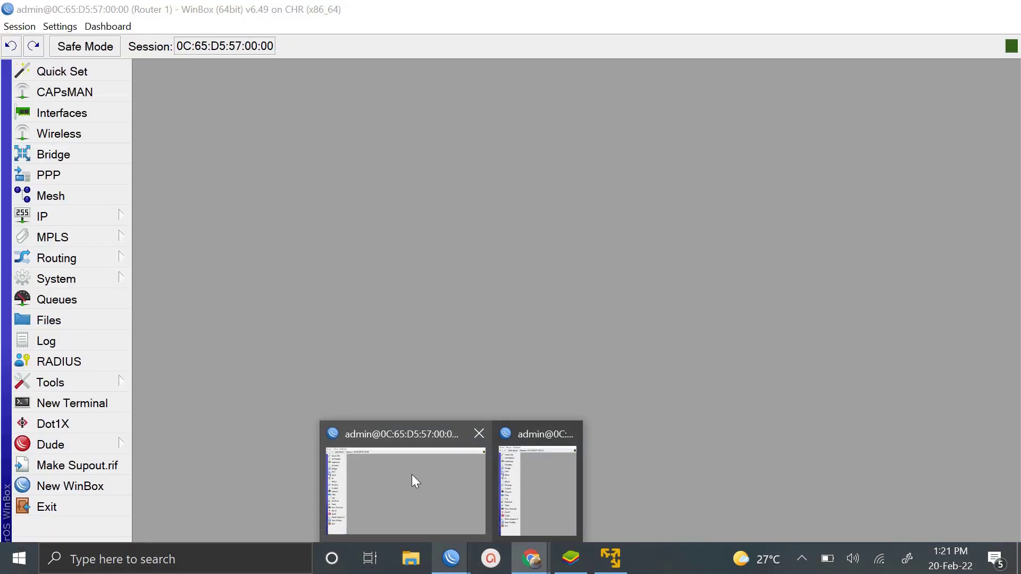
pyautogui.click(412, 474)
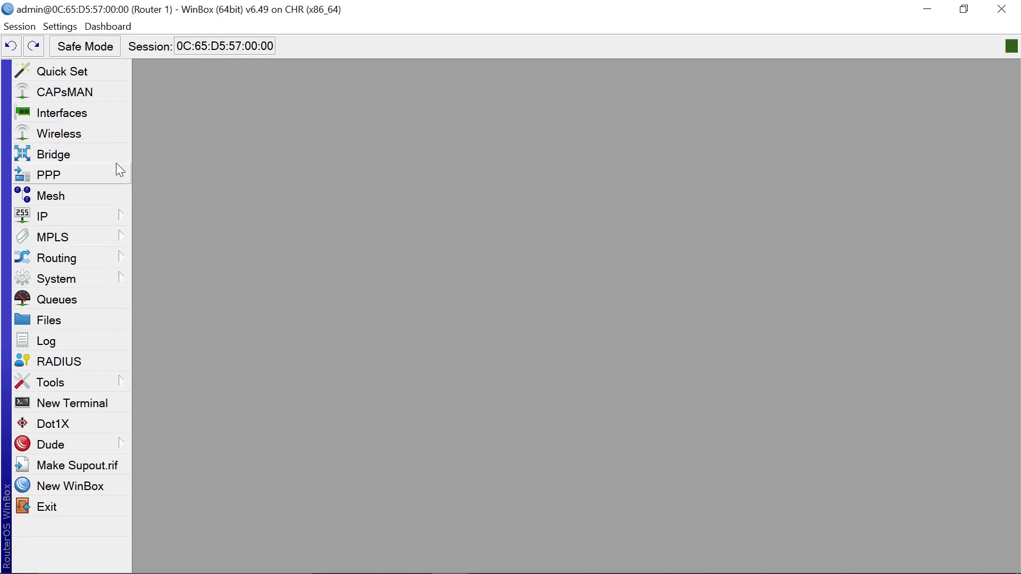
# Enable the L2TP server with Use IPsec yes, an edited IPsec secret, and One Session Per Host, and save
pyautogui.click(43, 174)
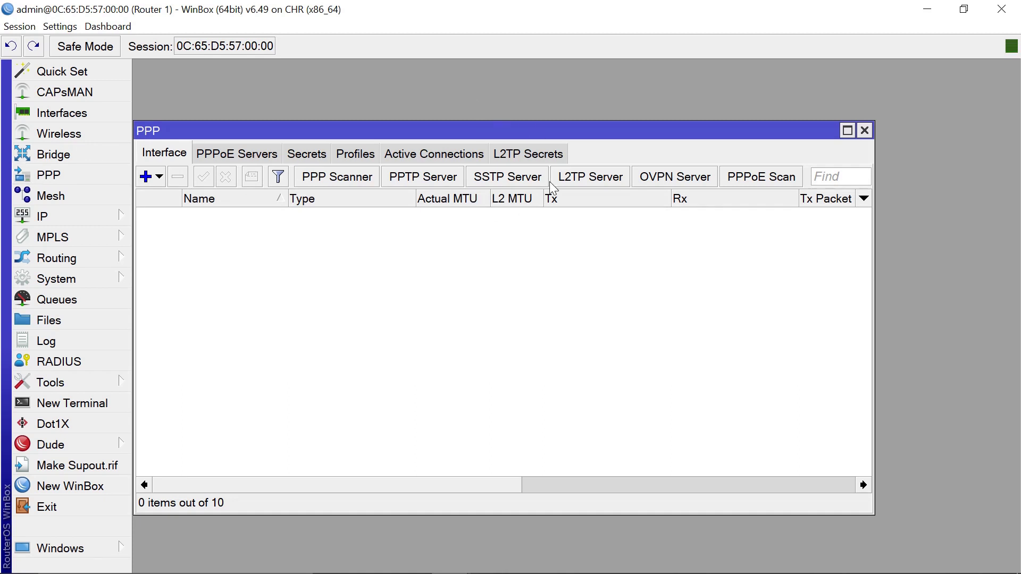
pyautogui.click(587, 177)
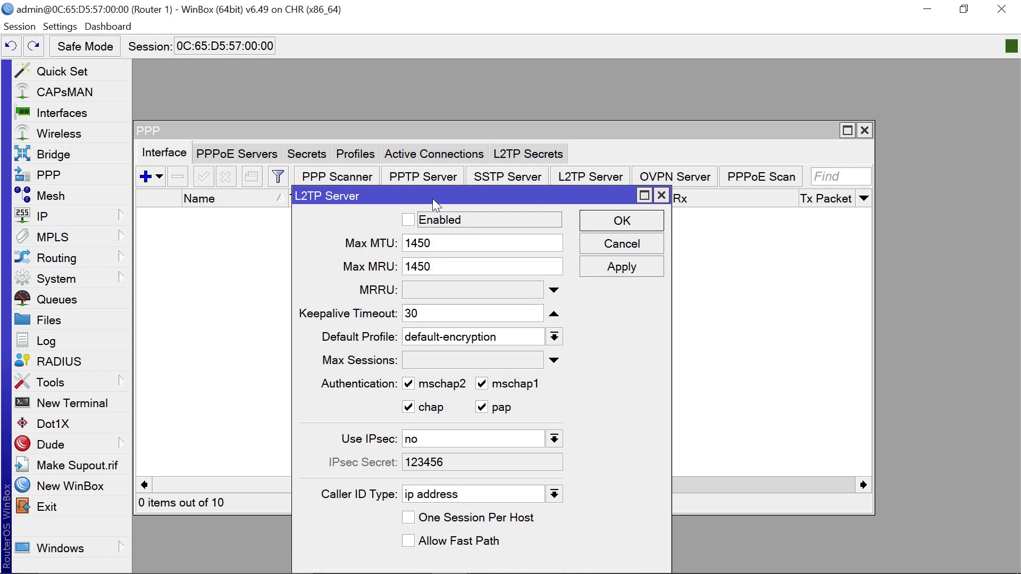
pyautogui.moveTo(433, 197); pyautogui.dragTo(433, 163)
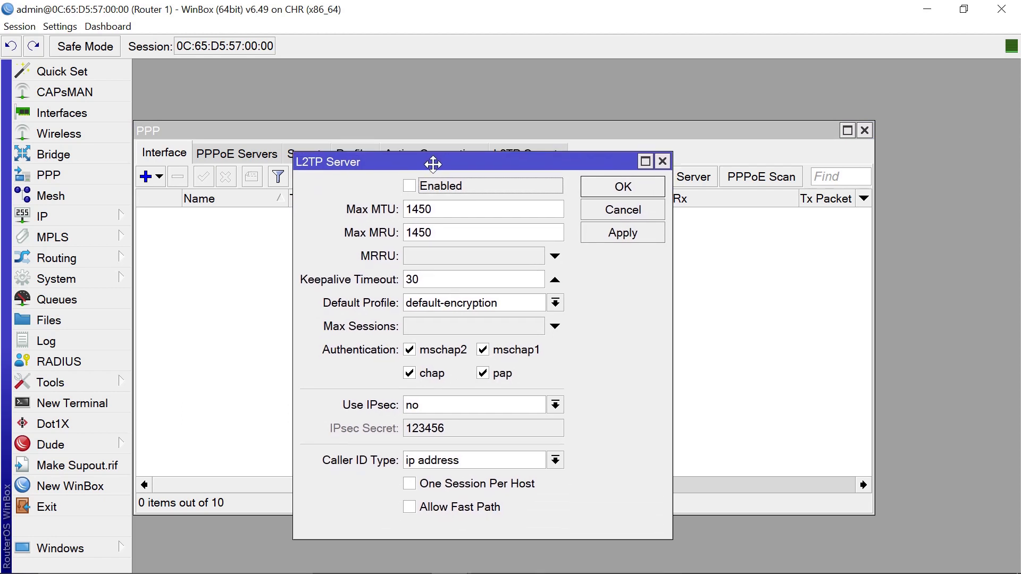
pyautogui.click(410, 186)
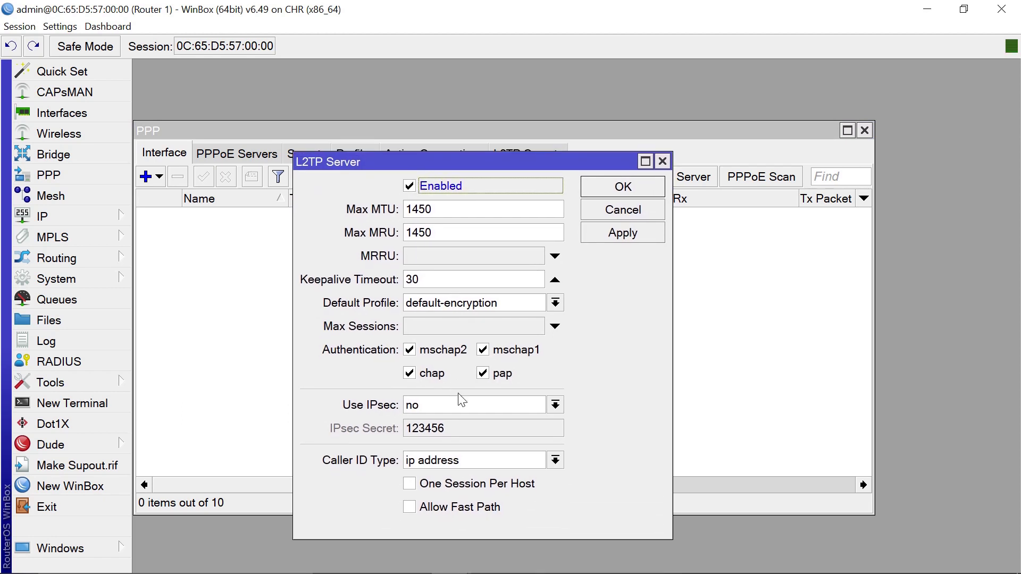
pyautogui.click(556, 410)
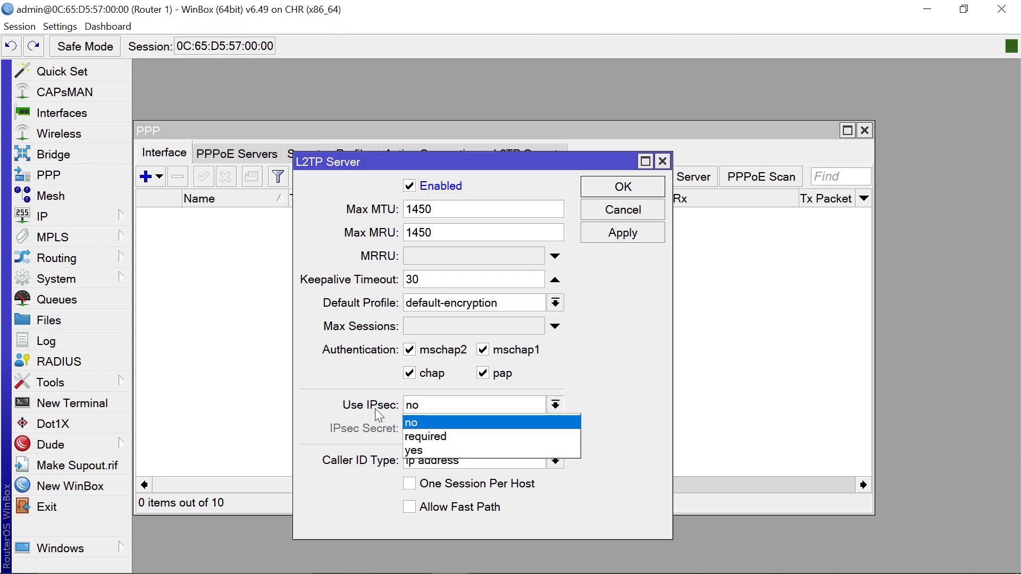
pyautogui.click(441, 450)
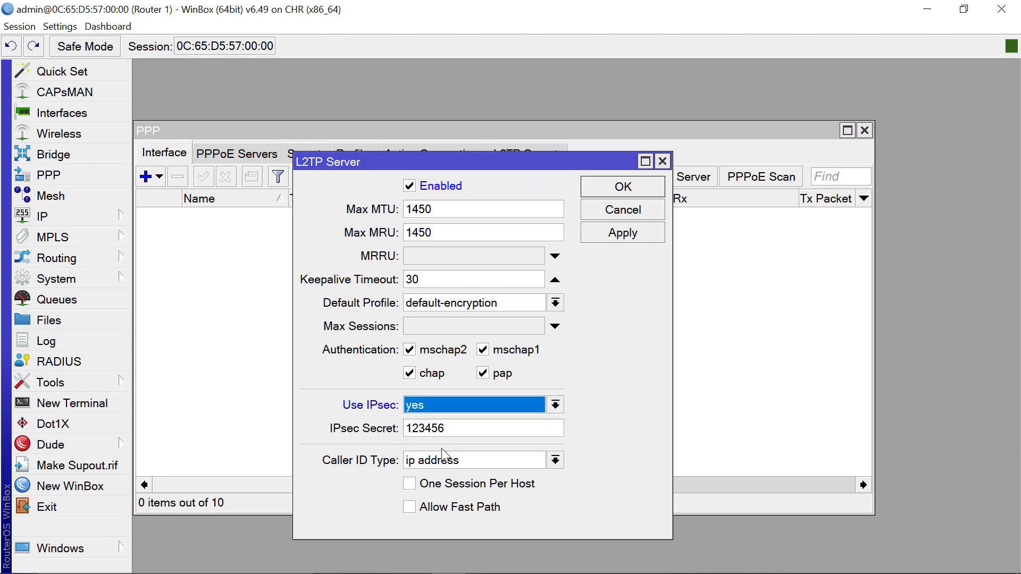
pyautogui.click(451, 433)
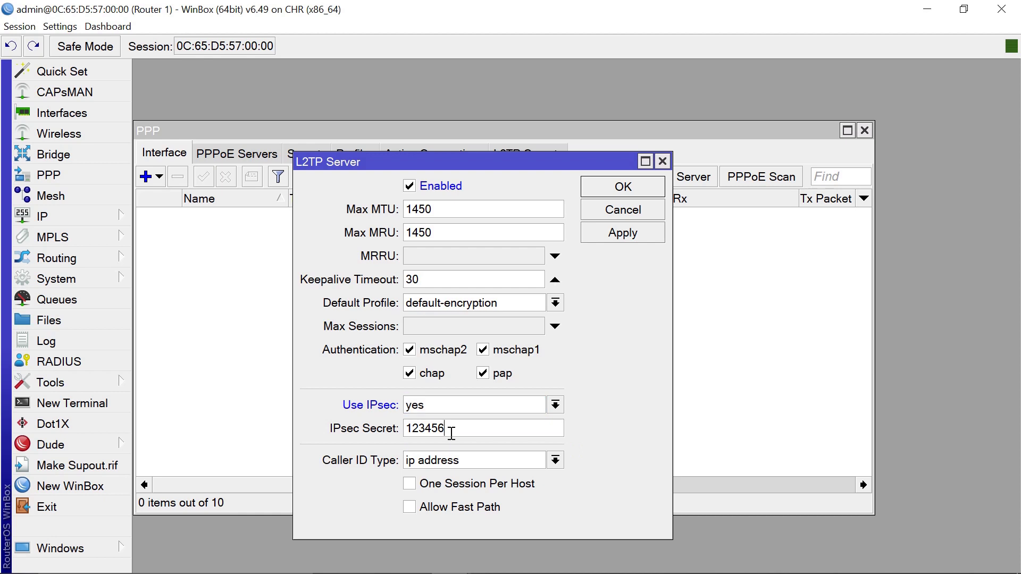
pyautogui.press('BackSpace')
pyautogui.write('6')
pyautogui.click(417, 490)
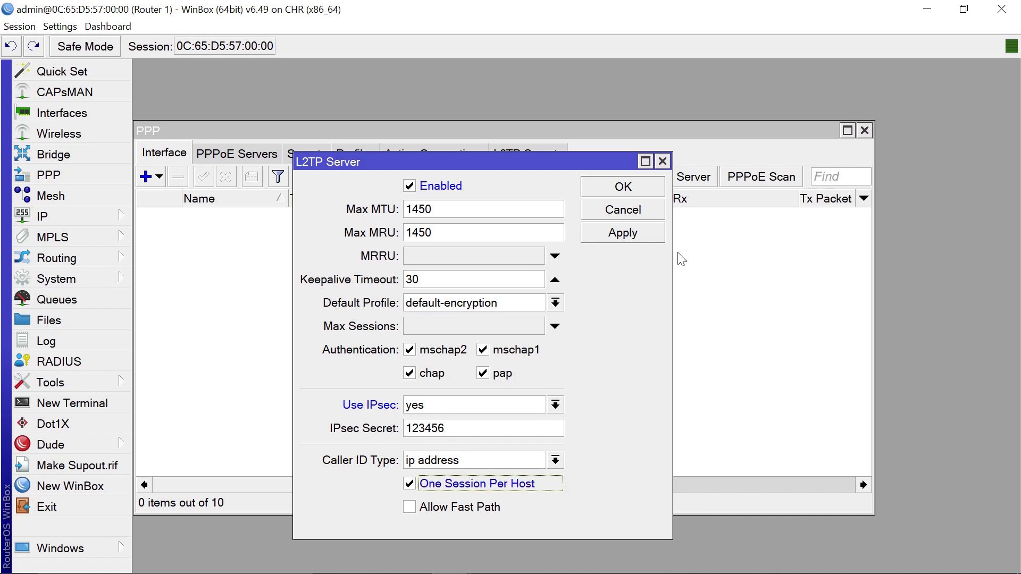
pyautogui.click(623, 187)
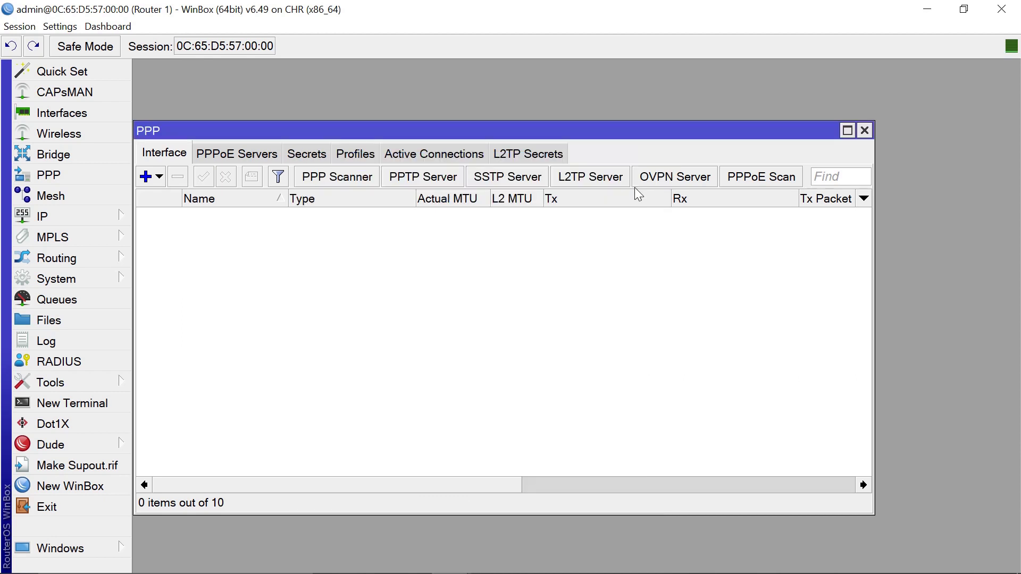
# Add a new PPP profile named profile1 with local address 10.10.10.10
pyautogui.click(360, 157)
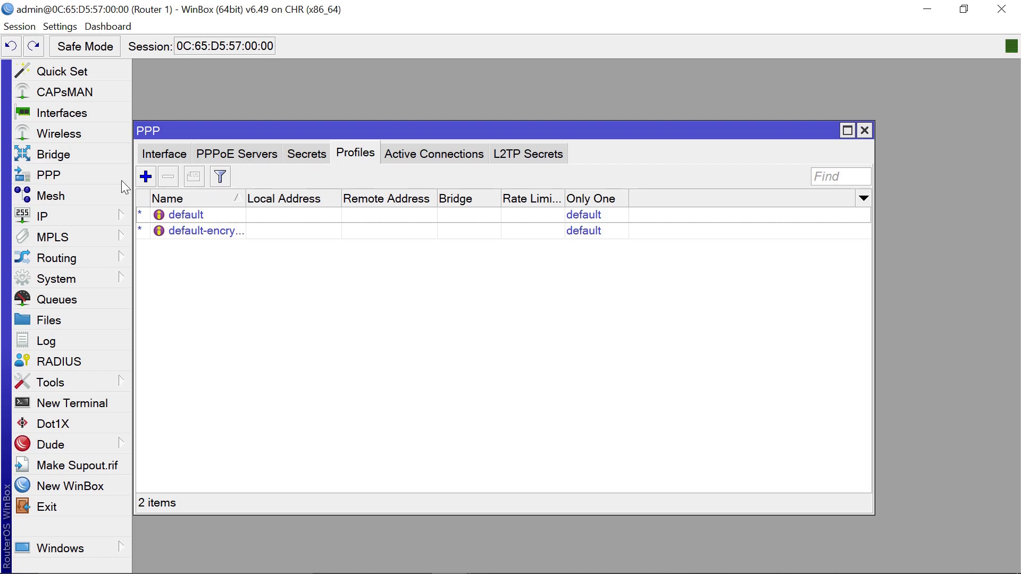
pyautogui.click(146, 177)
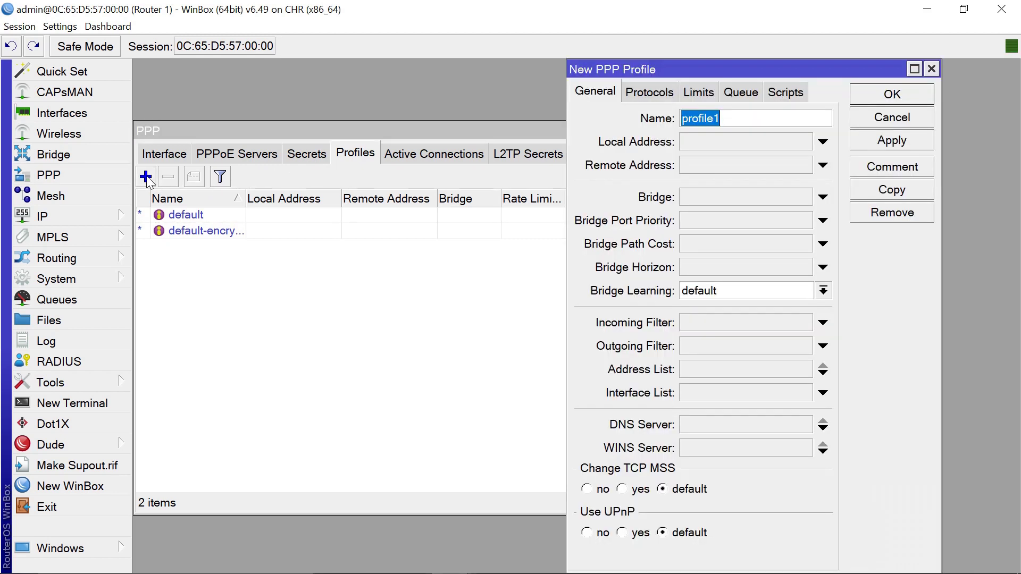
pyautogui.click(741, 120)
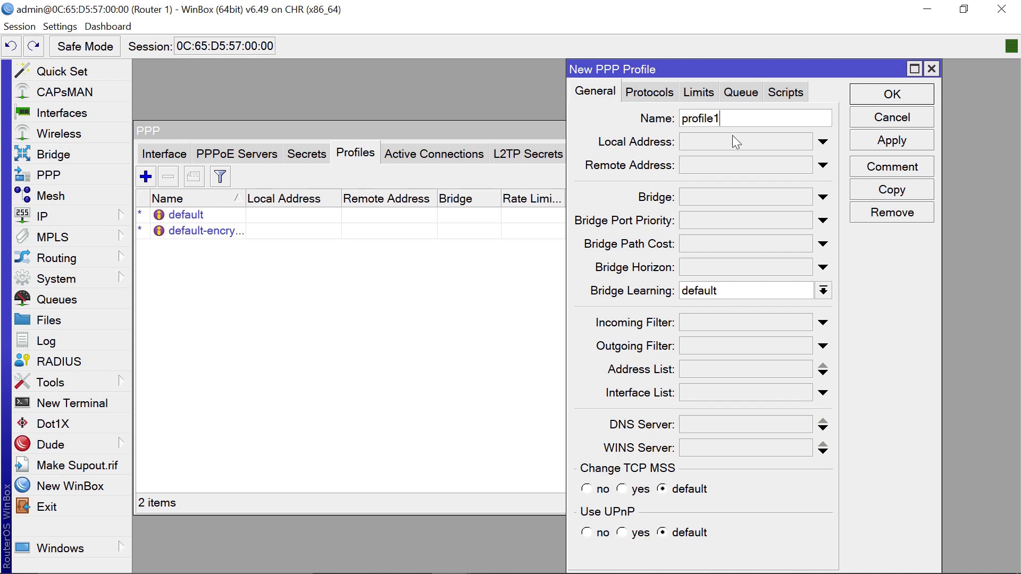
pyautogui.click(718, 141)
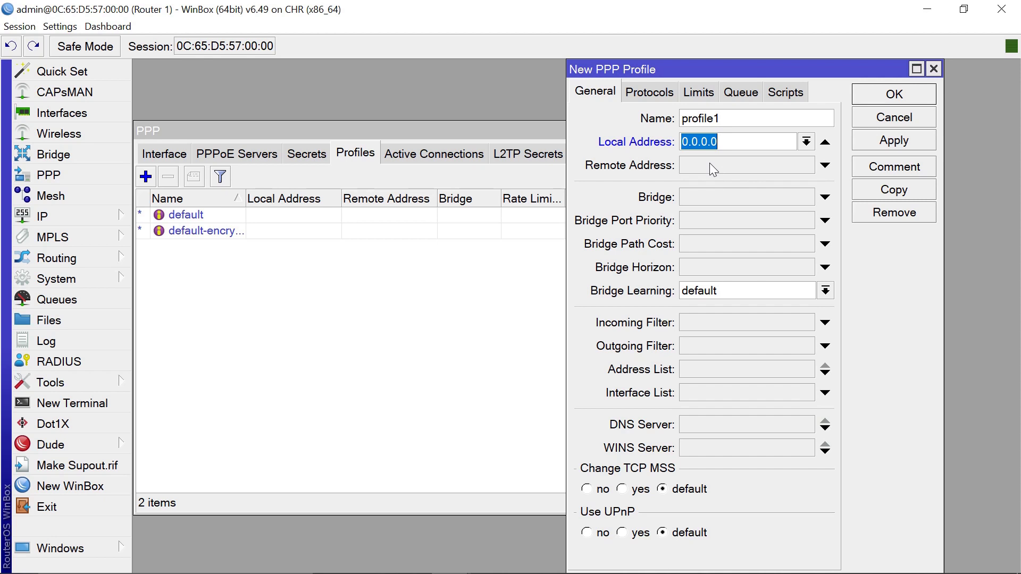
pyautogui.write('1')
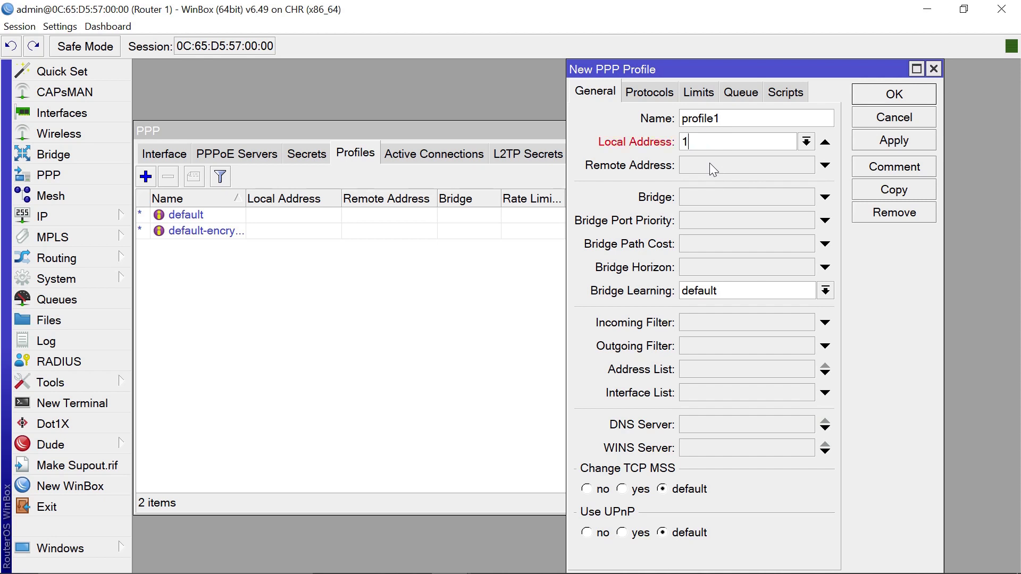
pyautogui.write('0.10.10.10')
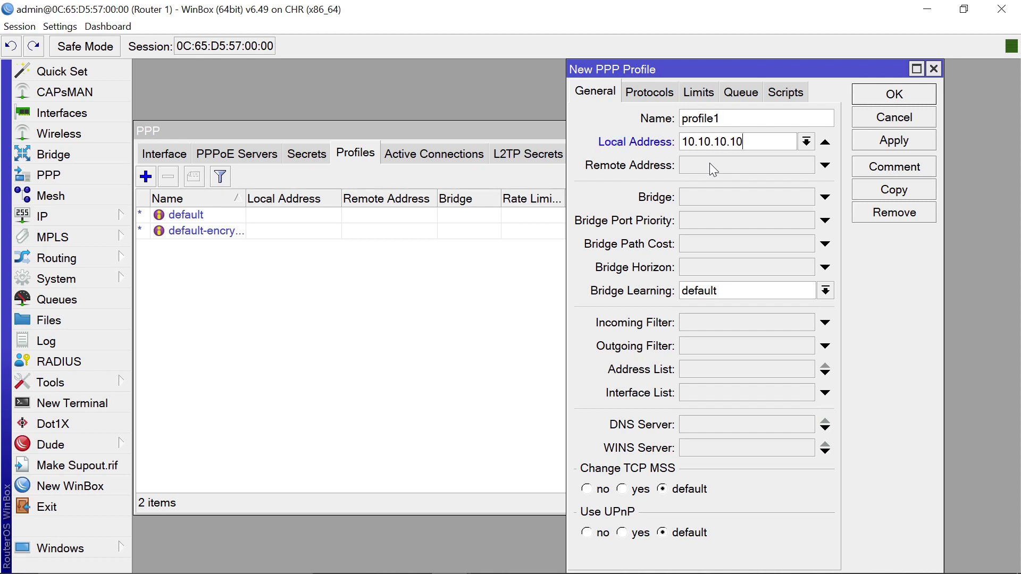
# Give profile1 remote address 10.10.10.11 and DNS server 8.8.8.8, then save it
pyautogui.click(720, 169)
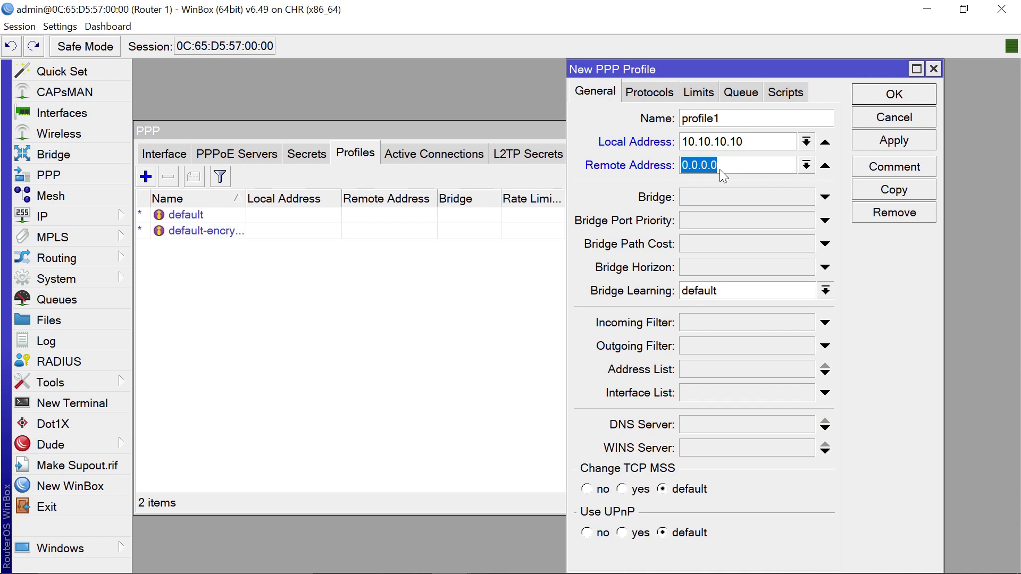
pyautogui.write('10')
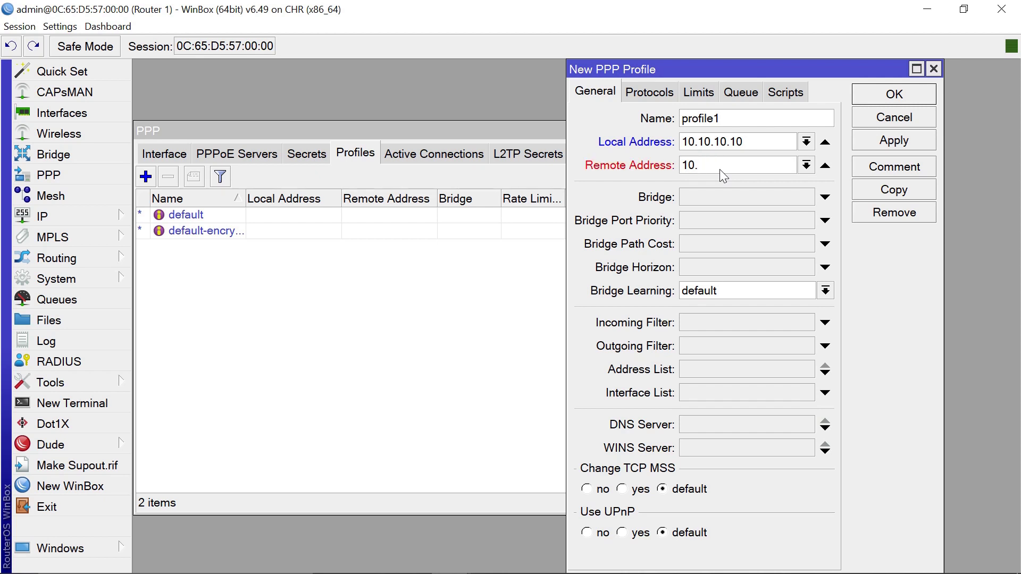
pyautogui.write('.10.10.11')
pyautogui.click(714, 428)
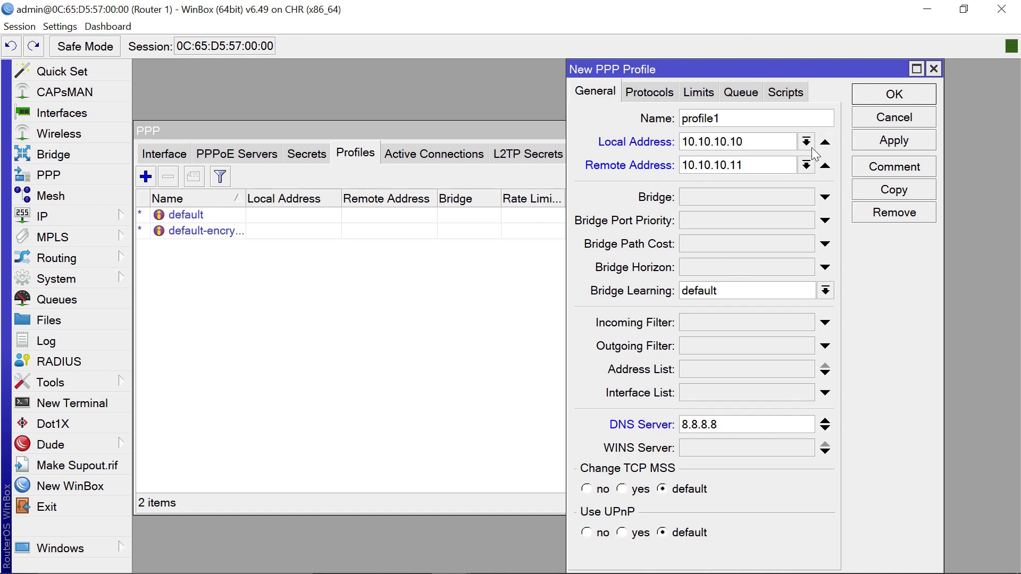
pyautogui.click(908, 142)
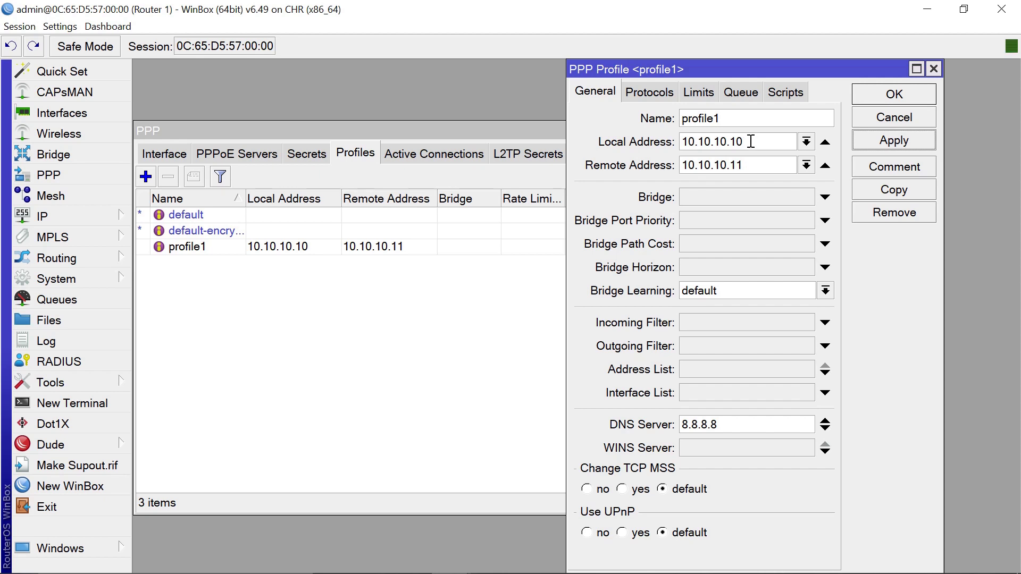
pyautogui.click(894, 96)
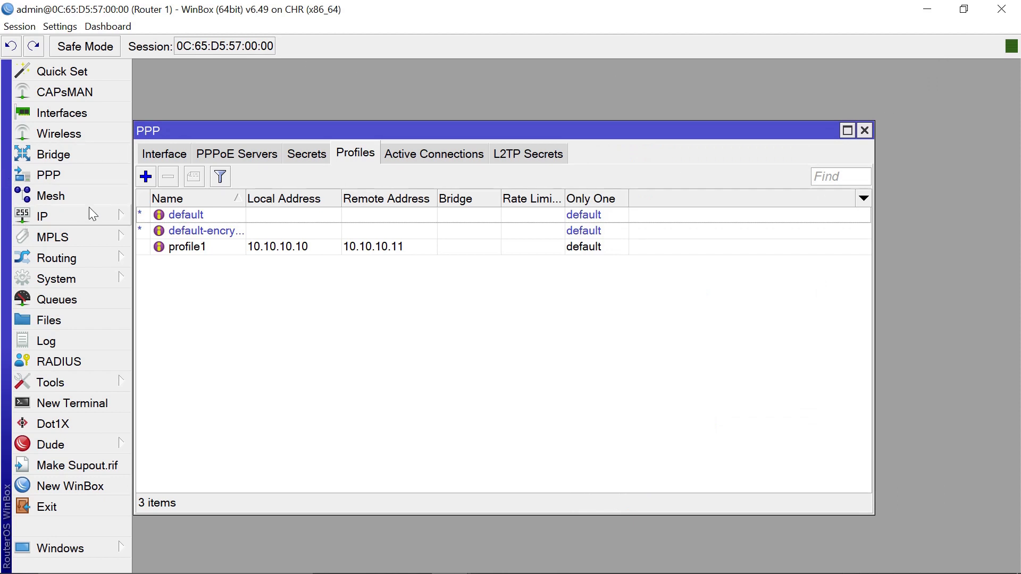
pyautogui.click(73, 218)
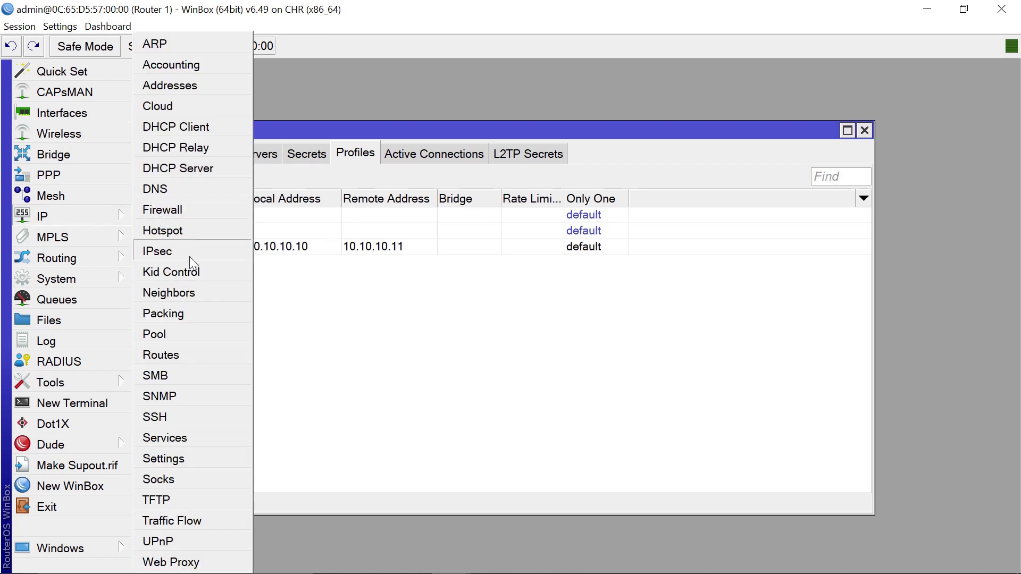
# Create IP pool 'l2tp pool' with range 172.10.10.100-172.10.10.200, save it and close the pool list
pyautogui.click(162, 337)
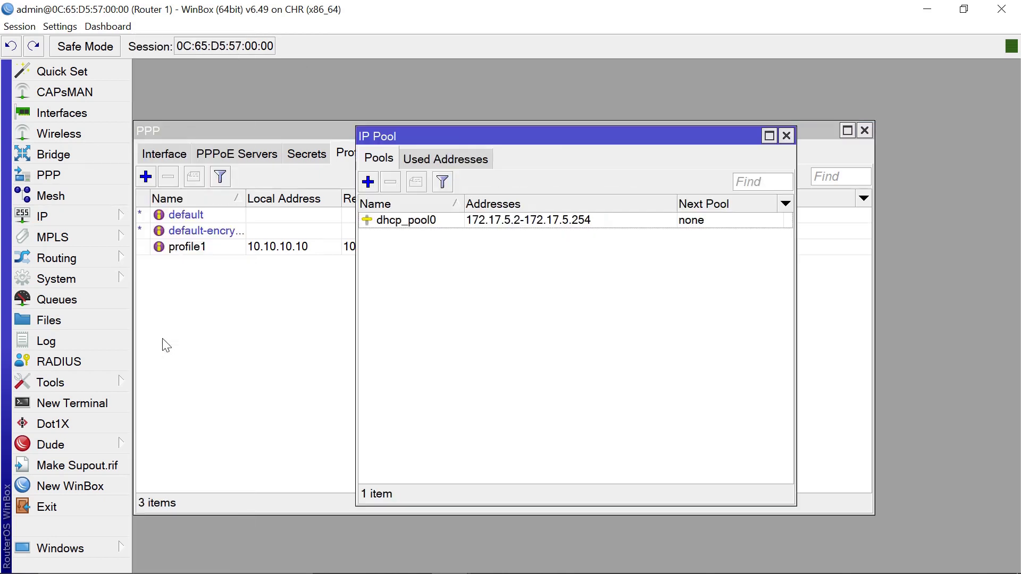
pyautogui.click(367, 182)
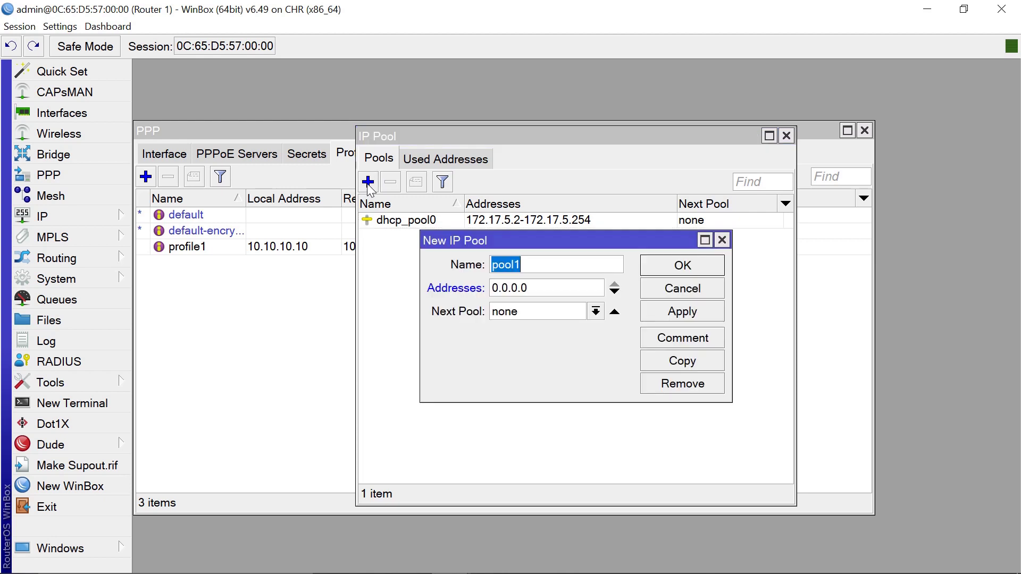
pyautogui.press('Left')
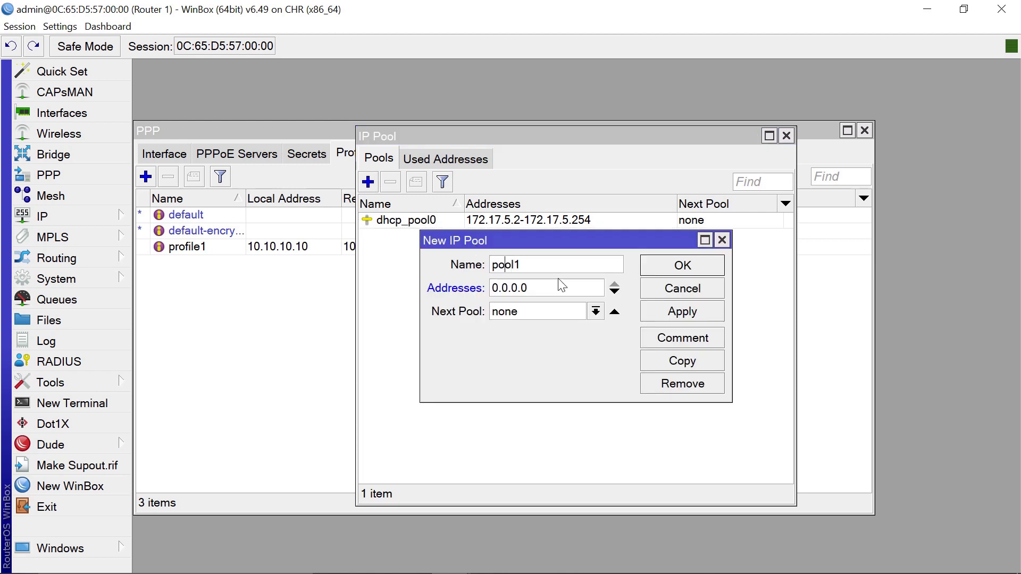
pyautogui.write('l2tp')
pyautogui.press('BackSpace')
pyautogui.doubleClick(555, 287)
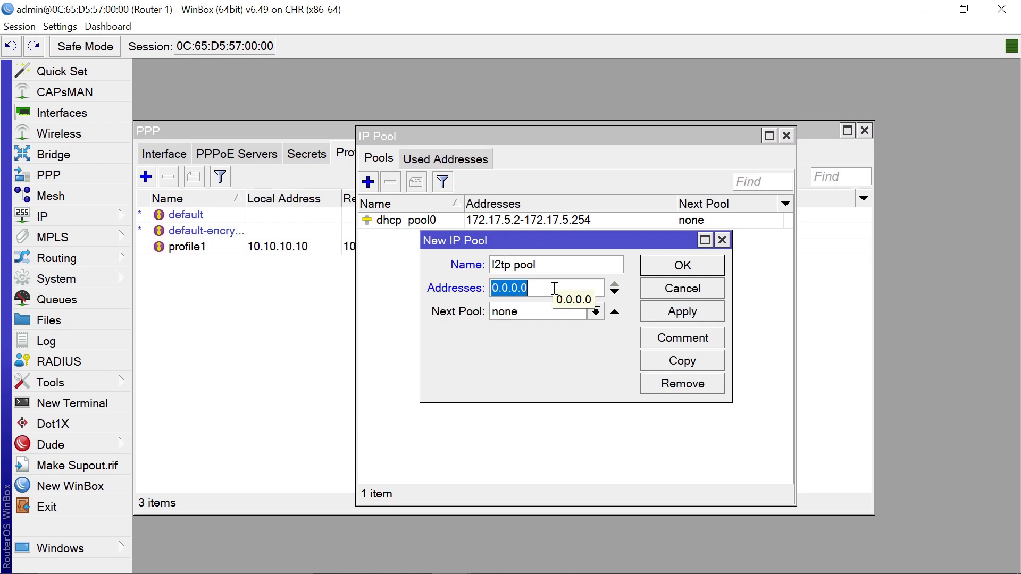
pyautogui.write('172')
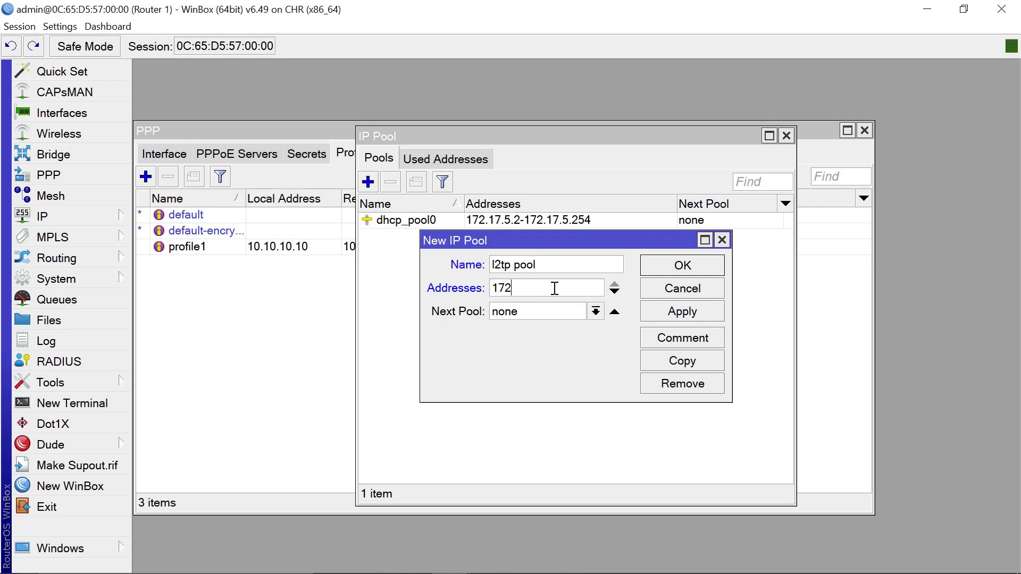
pyautogui.write('.')
pyautogui.write('10.10')
pyautogui.write('.100-1')
pyautogui.write('72.1')
pyautogui.write('0.10')
pyautogui.write('.')
pyautogui.write('00')
pyautogui.click(687, 312)
pyautogui.click(683, 265)
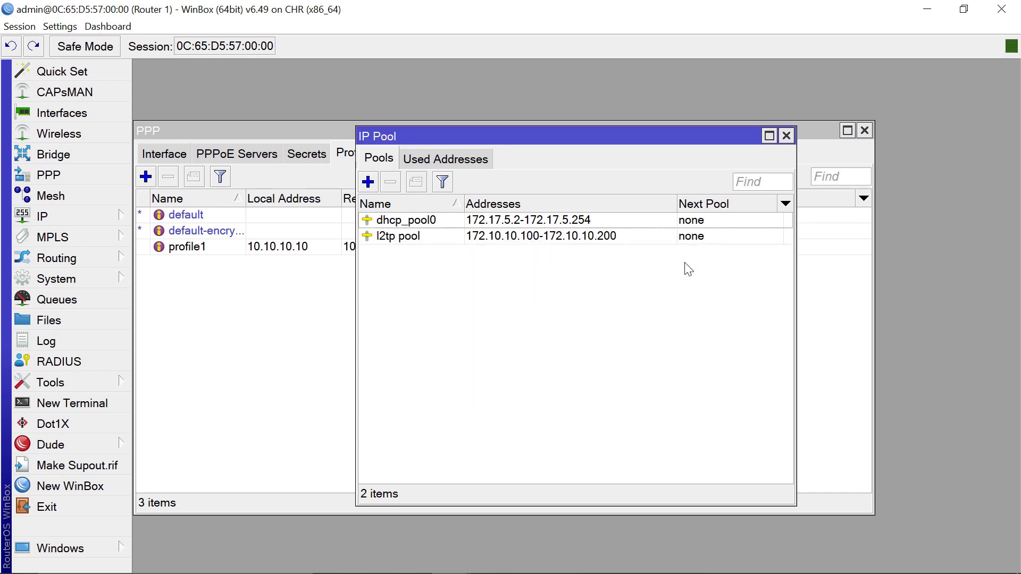
pyautogui.click(786, 136)
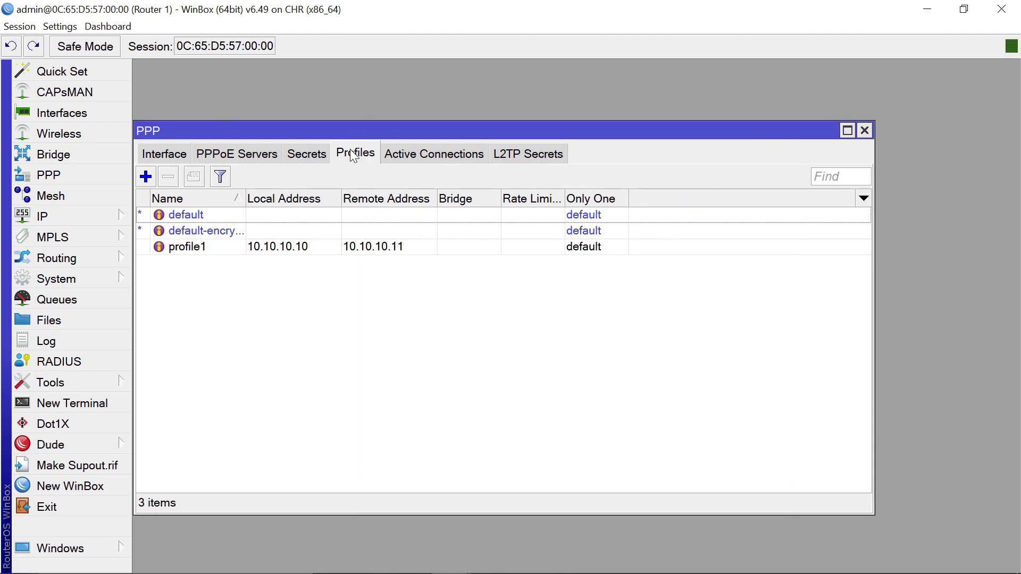
# Add PPP profile profile2 using 'l2tp pool' for both Local and Remote Address, and save it
pyautogui.click(145, 176)
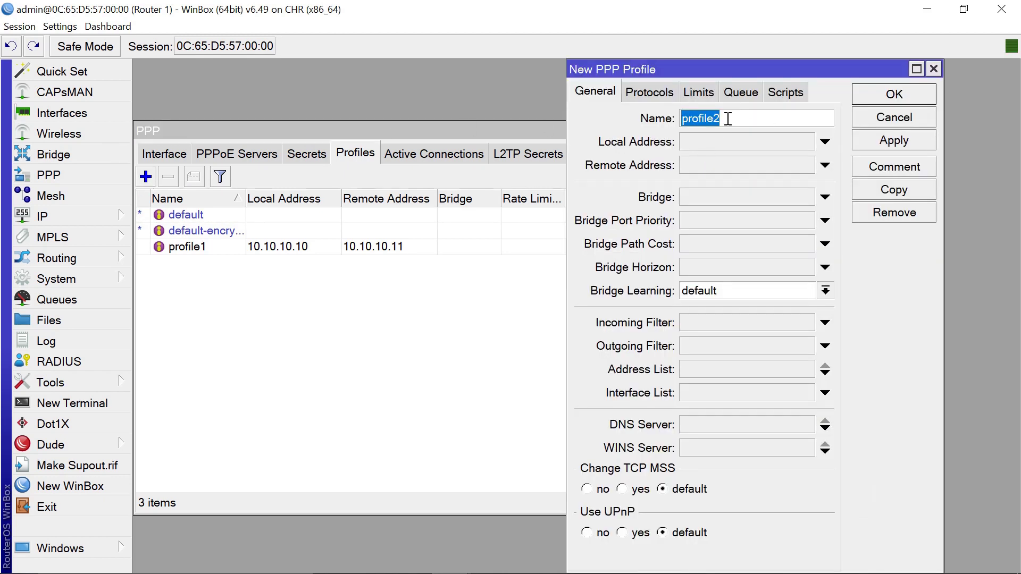
pyautogui.click(824, 142)
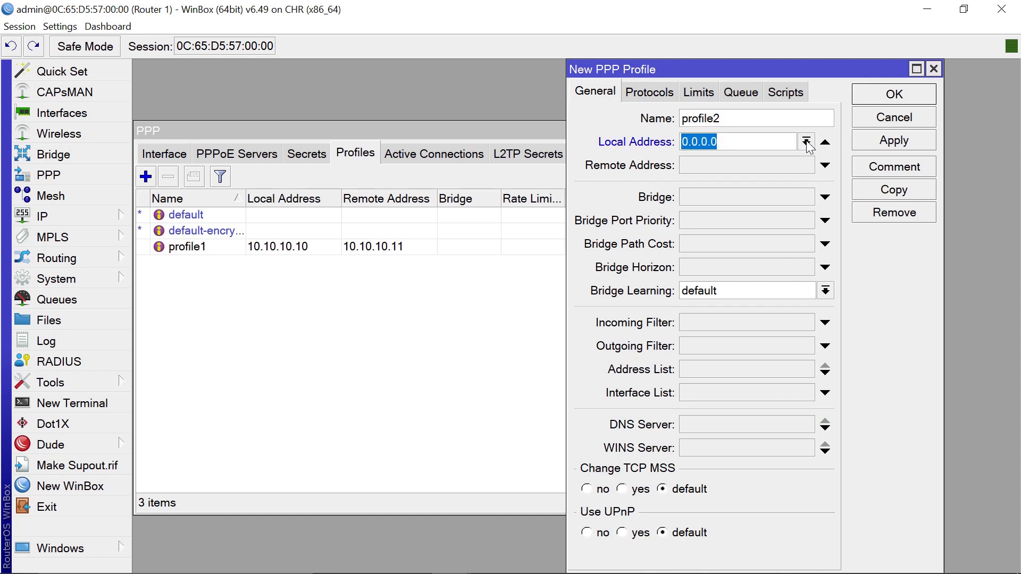
pyautogui.click(806, 142)
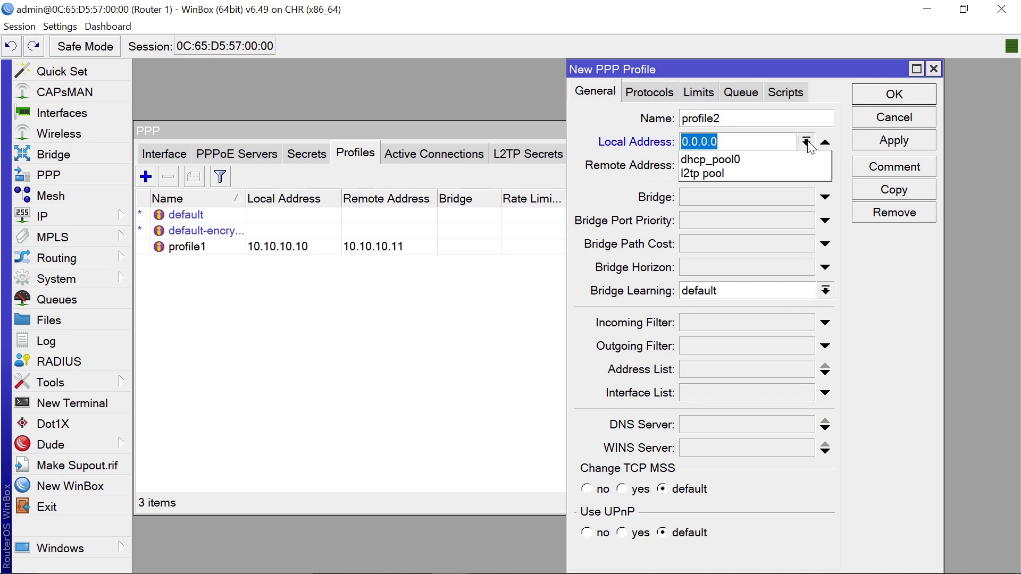
pyautogui.click(712, 177)
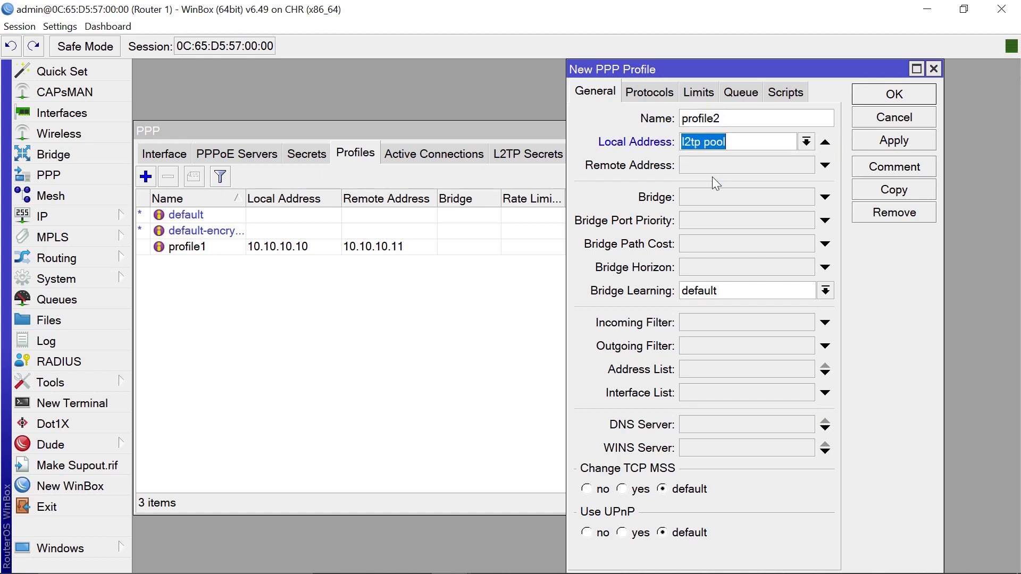
pyautogui.click(824, 165)
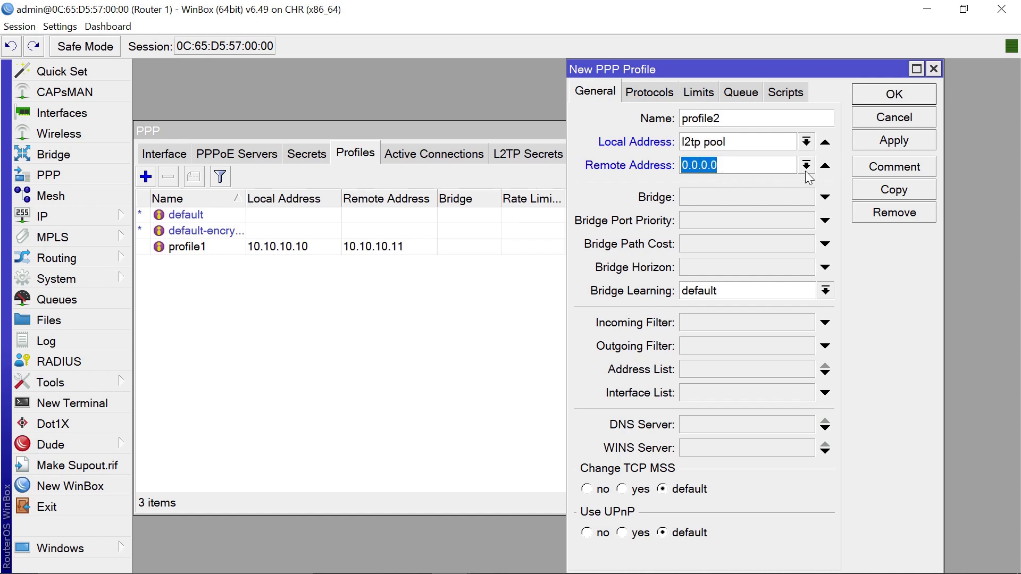
pyautogui.click(807, 165)
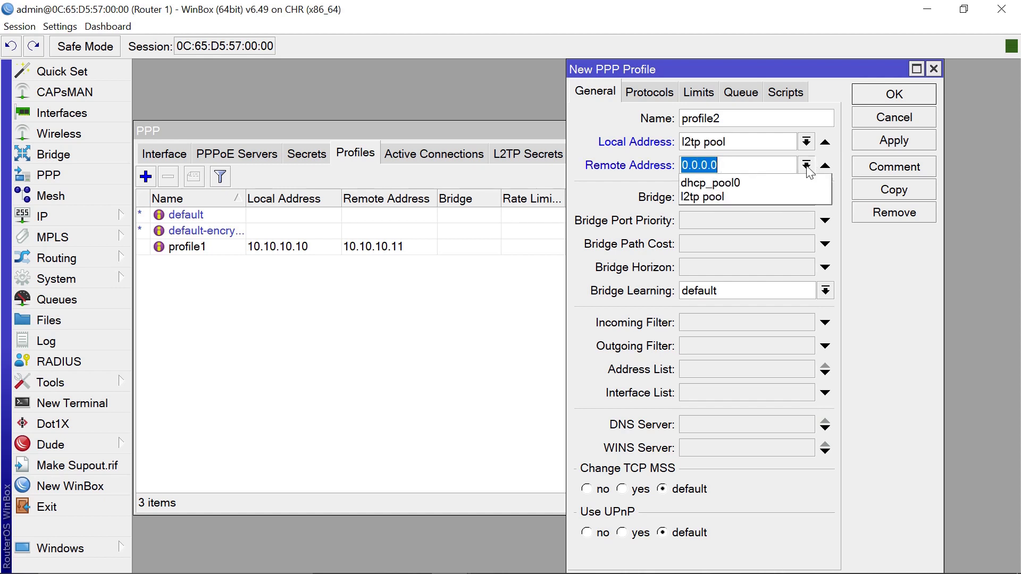
pyautogui.click(713, 197)
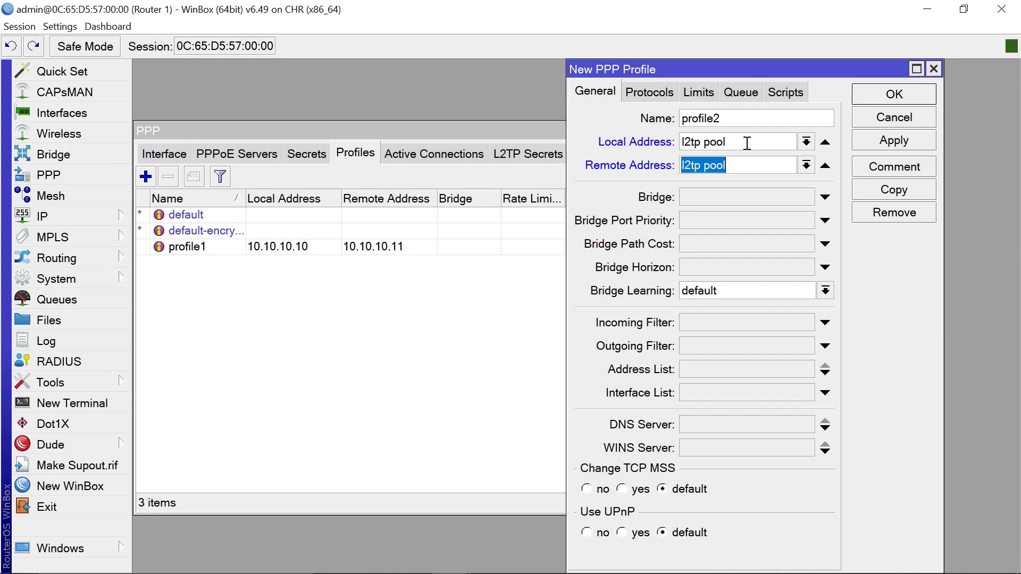
pyautogui.click(897, 143)
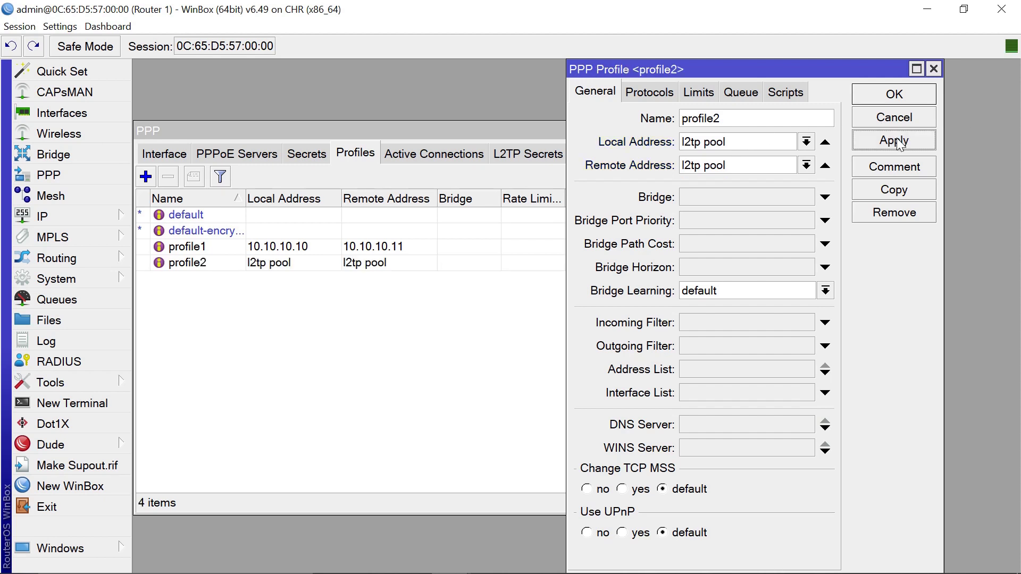
pyautogui.click(898, 118)
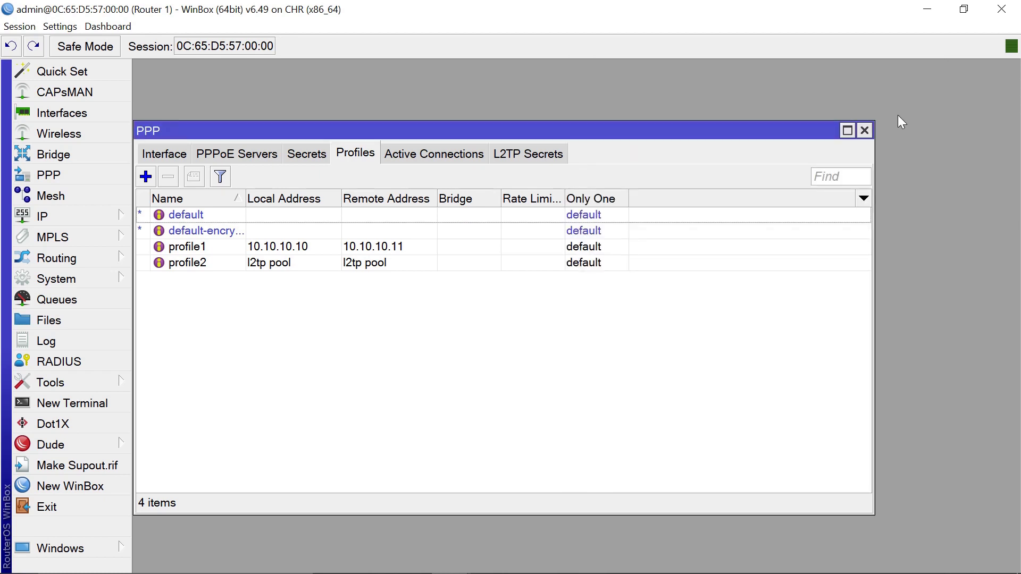
pyautogui.click(241, 261)
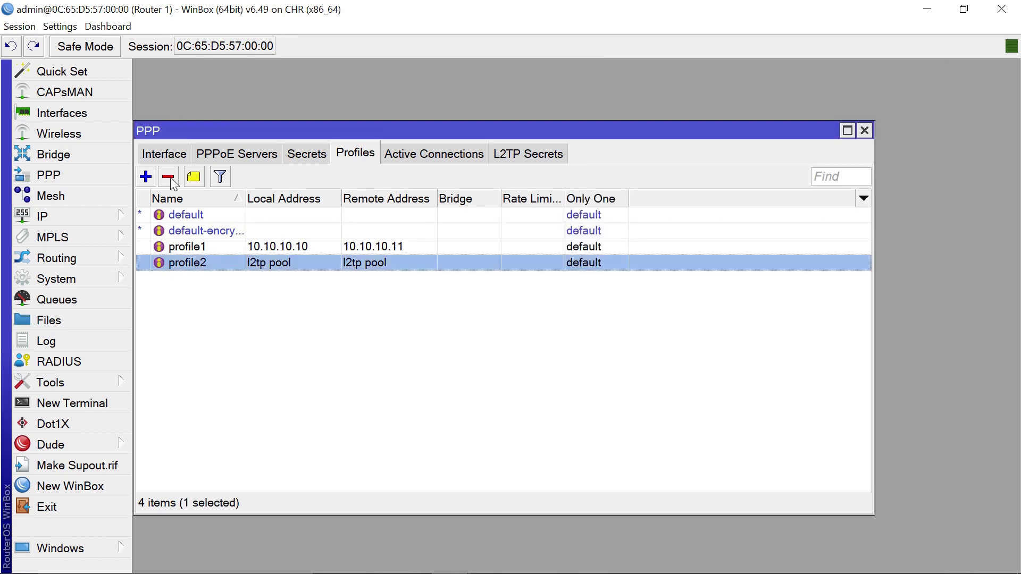
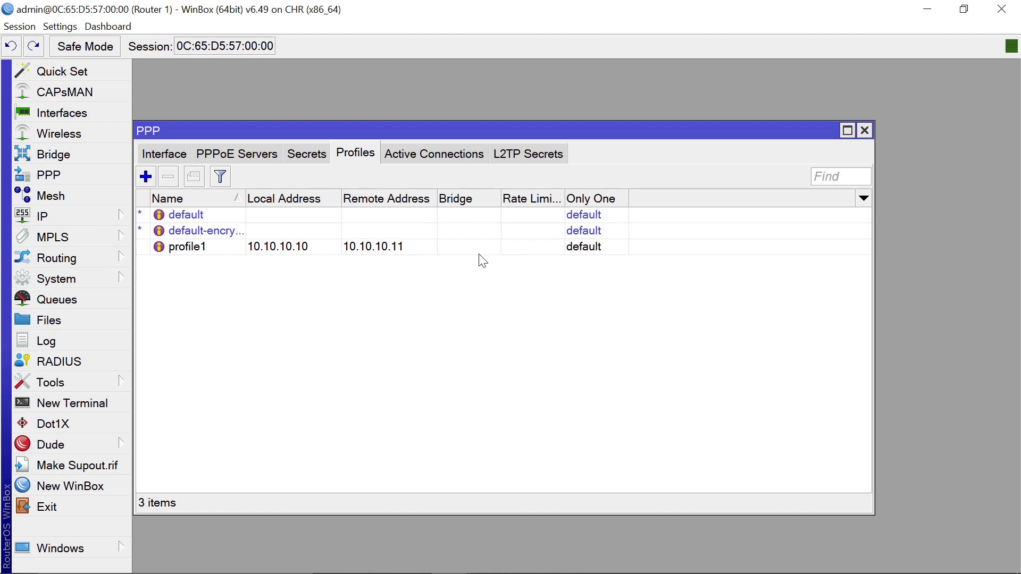
# Create a new PPP secret on Router 1 named test1 and enter its password
pyautogui.click(307, 156)
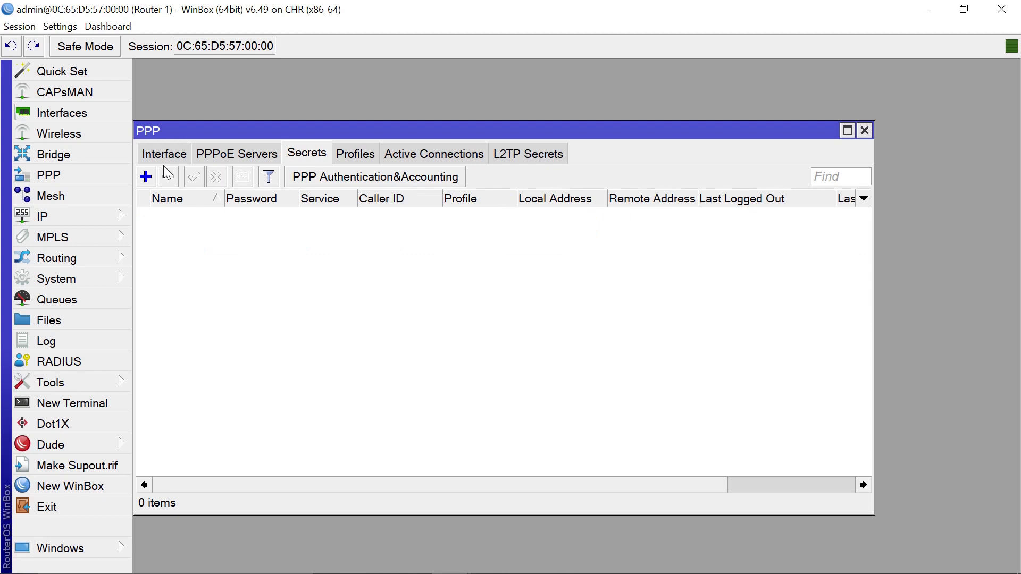
pyautogui.click(145, 177)
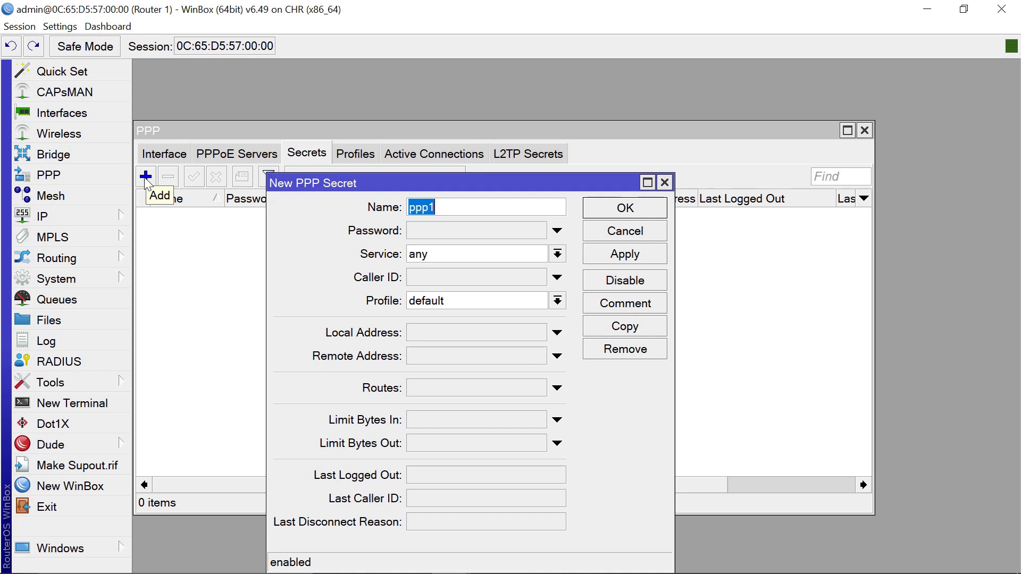
pyautogui.click(447, 208)
pyautogui.doubleClick(447, 209)
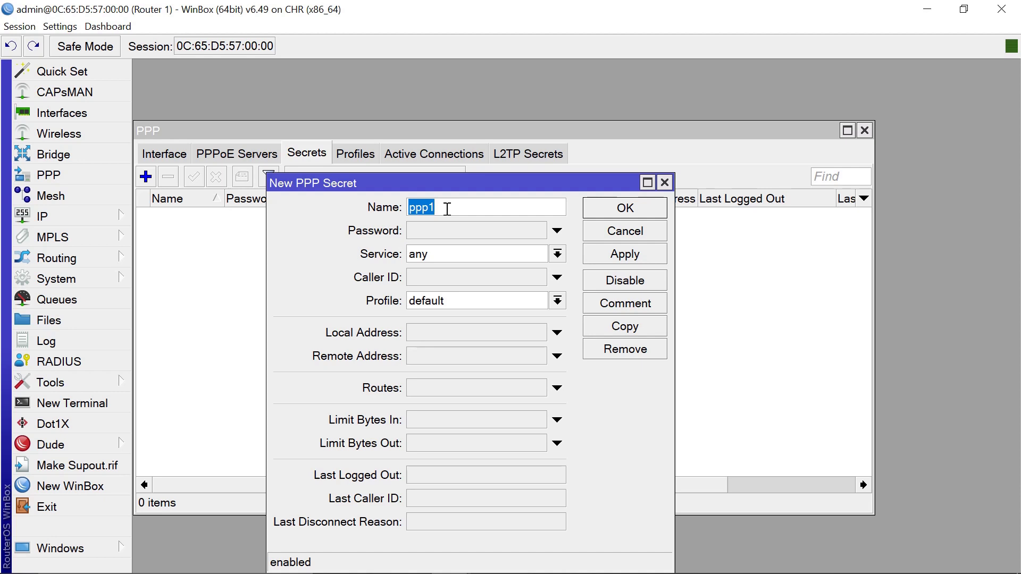
pyautogui.click(451, 230)
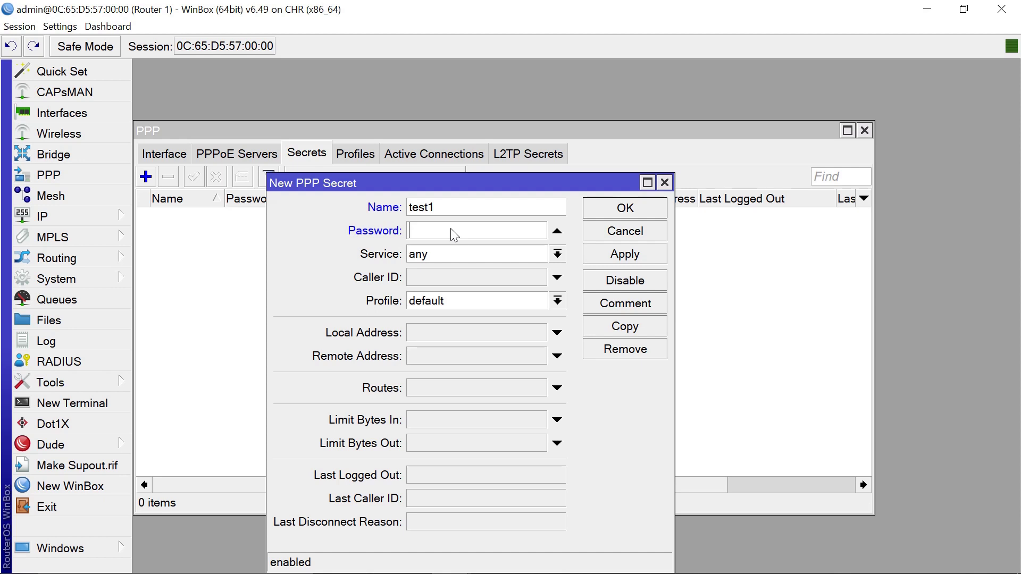
# Restrict the secret to the l2tp service, assign profile1, and save it
pyautogui.click(557, 254)
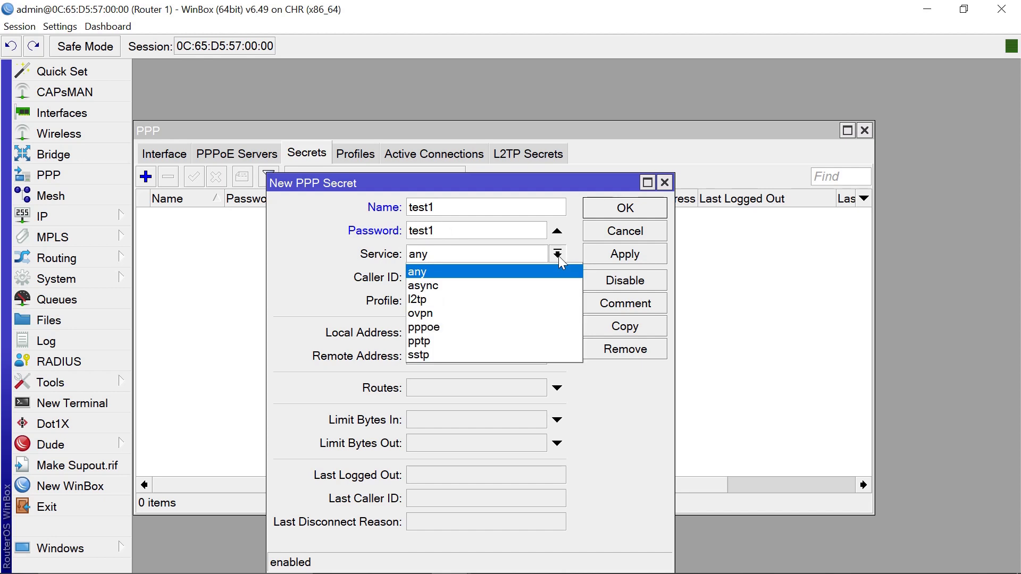
pyautogui.click(437, 301)
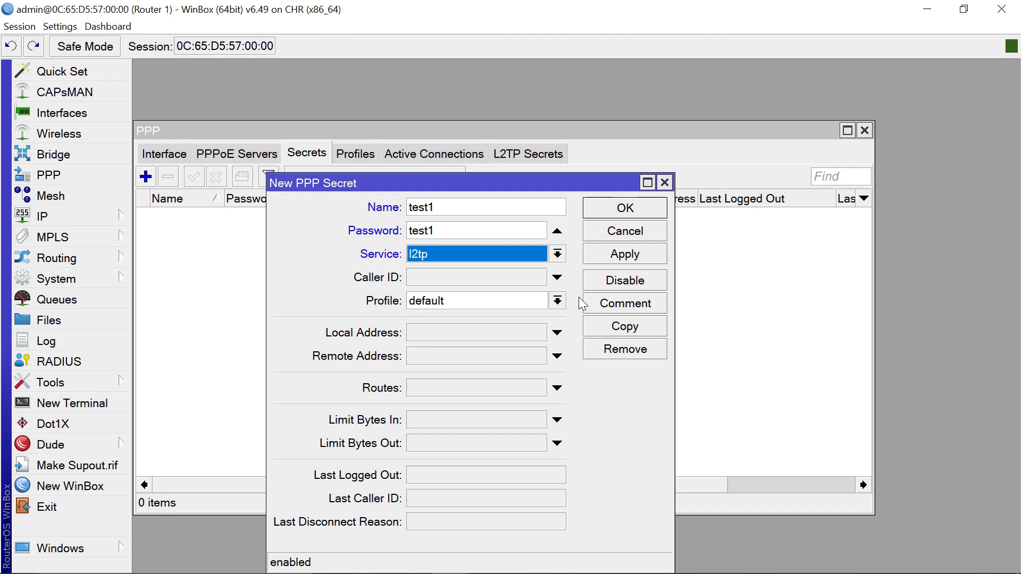
pyautogui.click(556, 301)
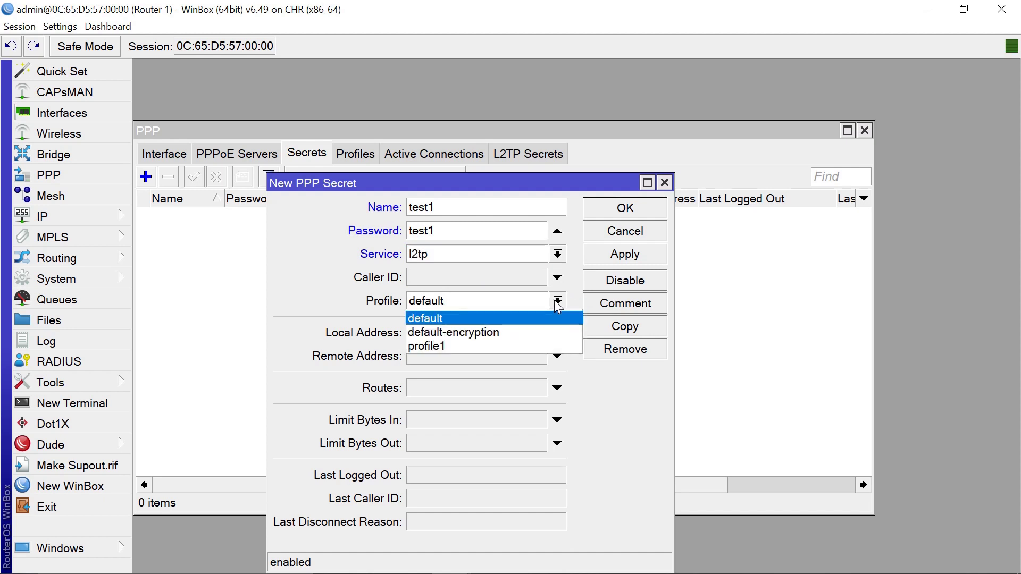
pyautogui.click(438, 346)
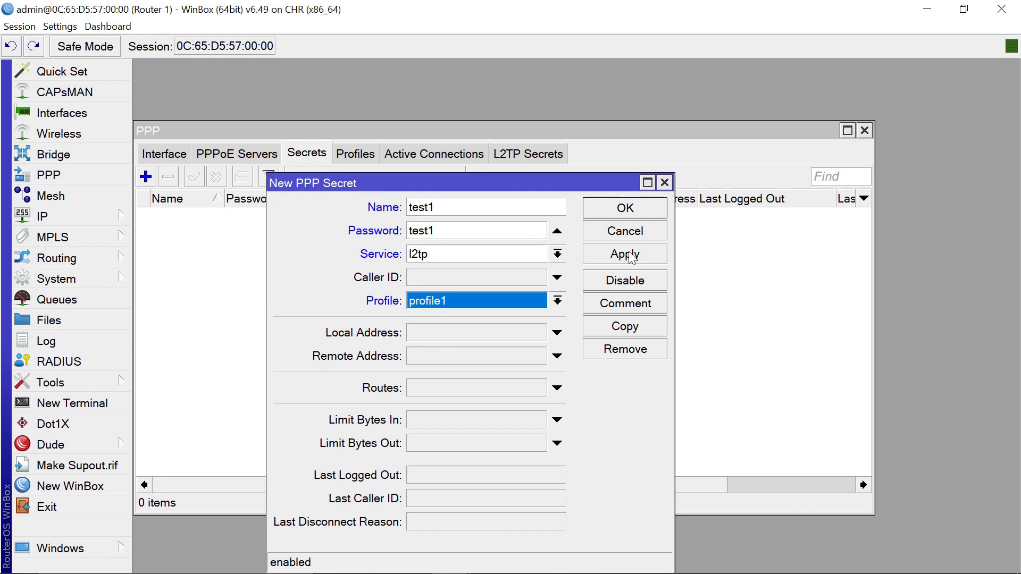
pyautogui.click(625, 208)
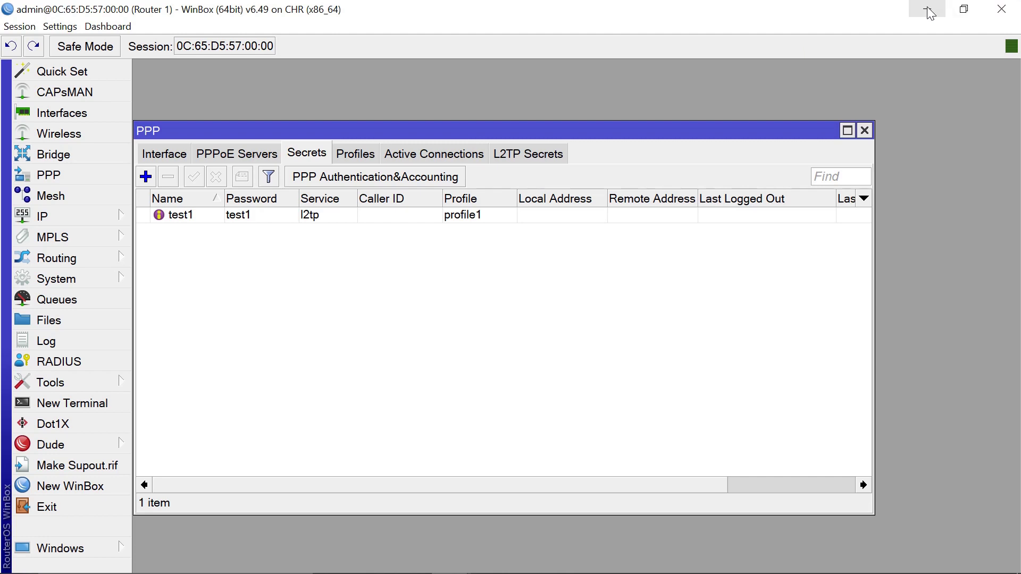
# Switch to the Router 2 session, minimize Router 1's window and maximize Router 2's
pyautogui.moveTo(409, 572)
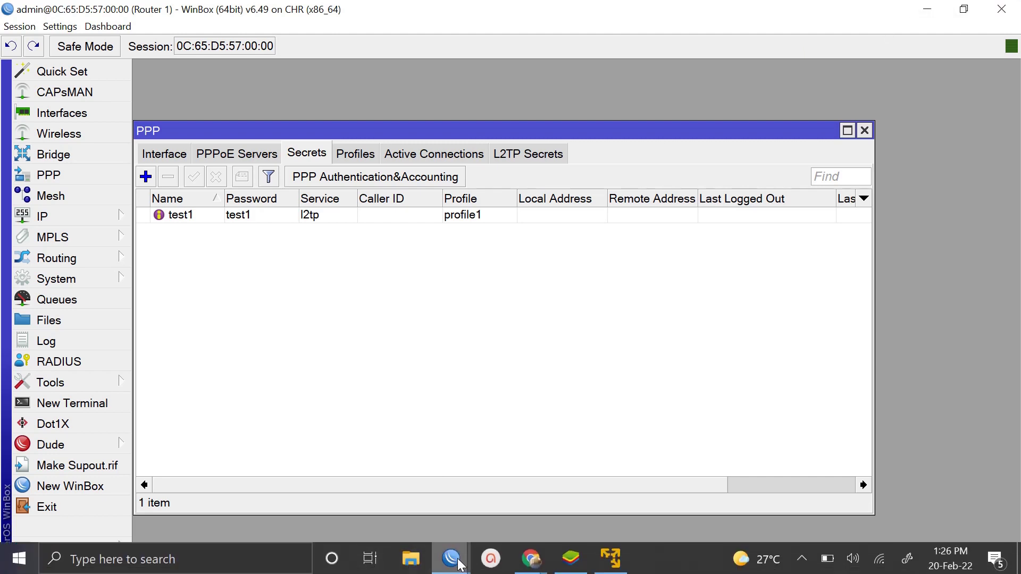
pyautogui.moveTo(460, 564)
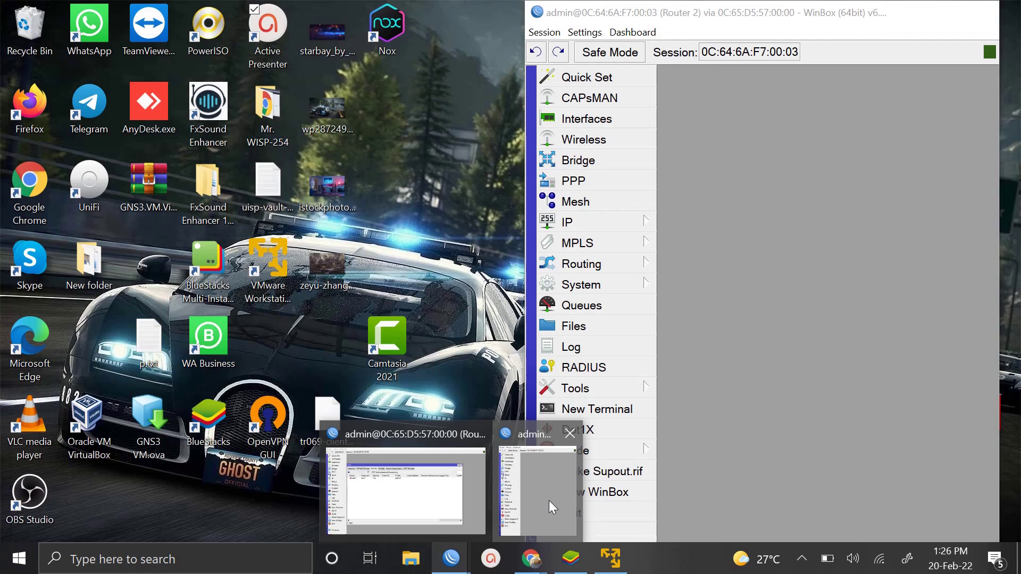
pyautogui.click(549, 499)
pyautogui.click(980, 12)
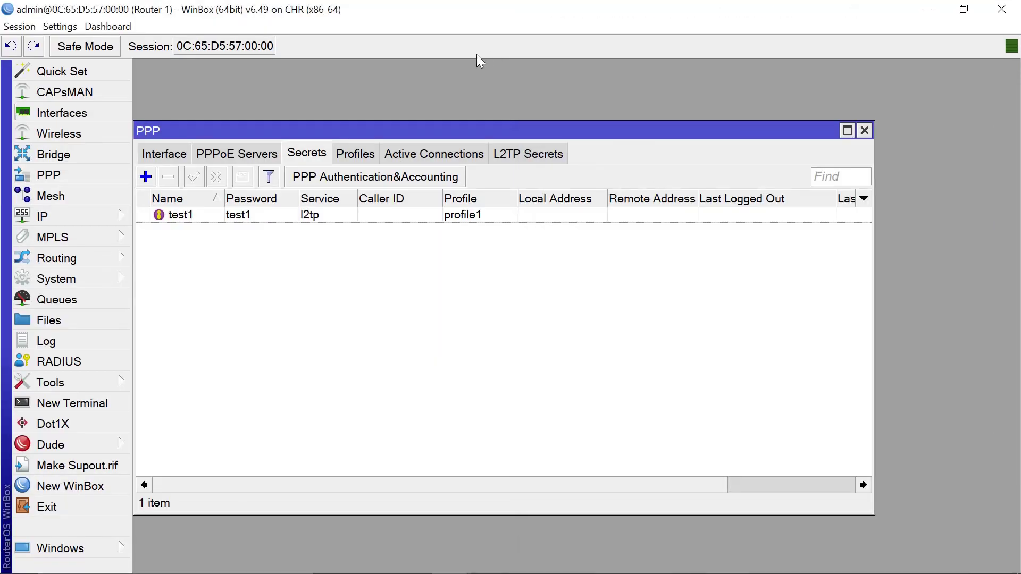
pyautogui.click(926, 9)
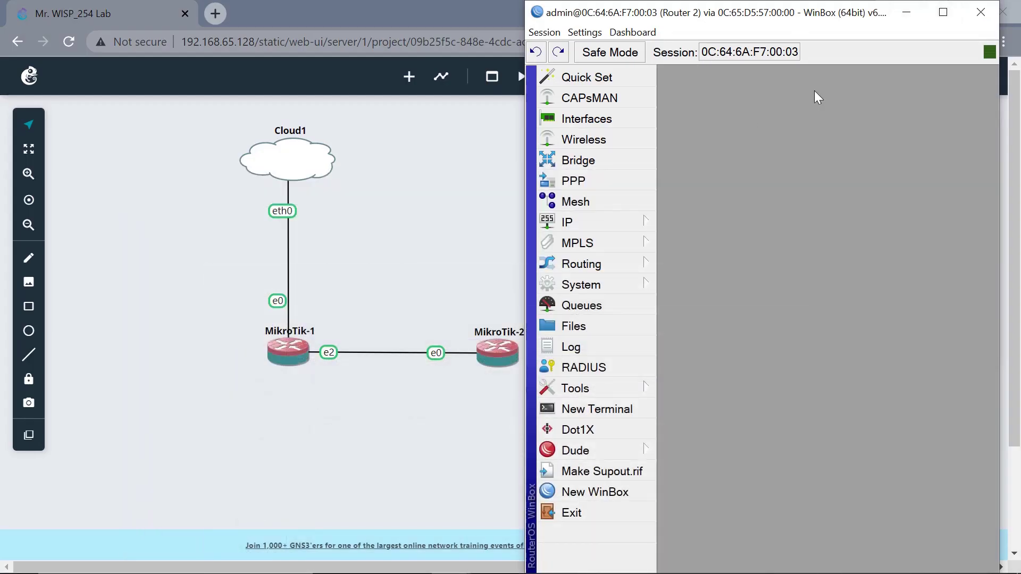
pyautogui.click(945, 12)
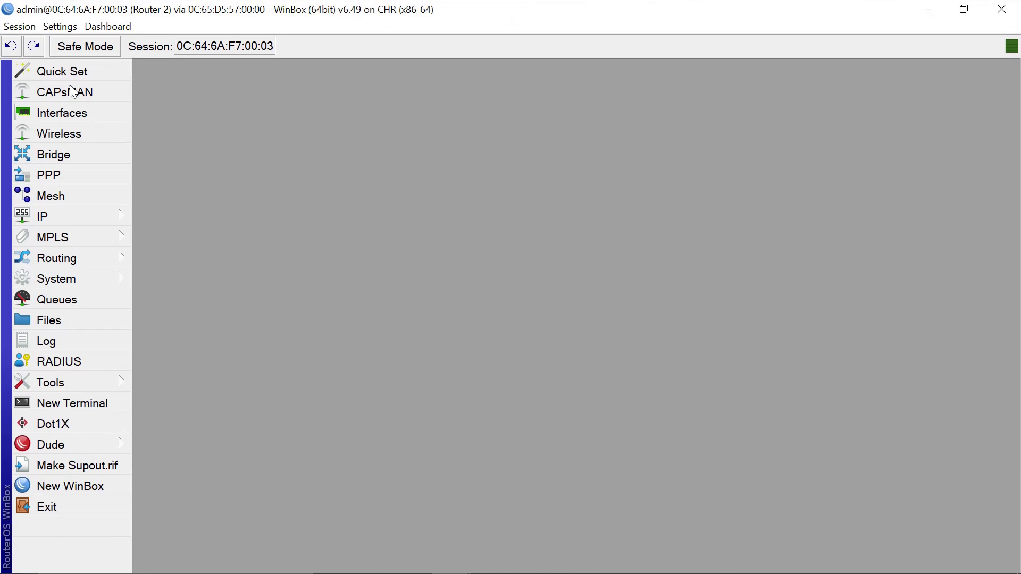
# Add a new L2TP Client interface from Router 2's Interfaces list
pyautogui.click(73, 115)
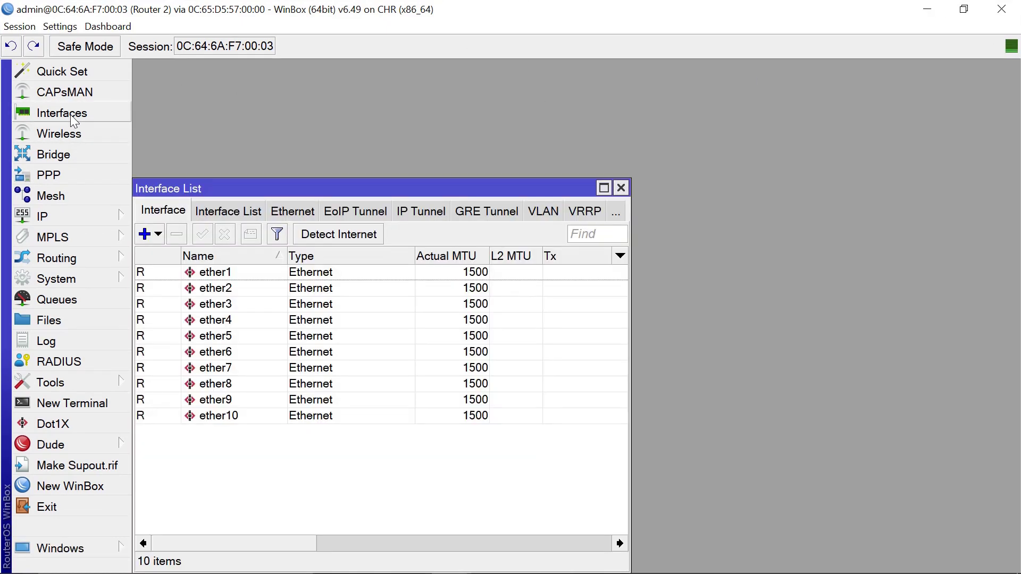
pyautogui.click(157, 236)
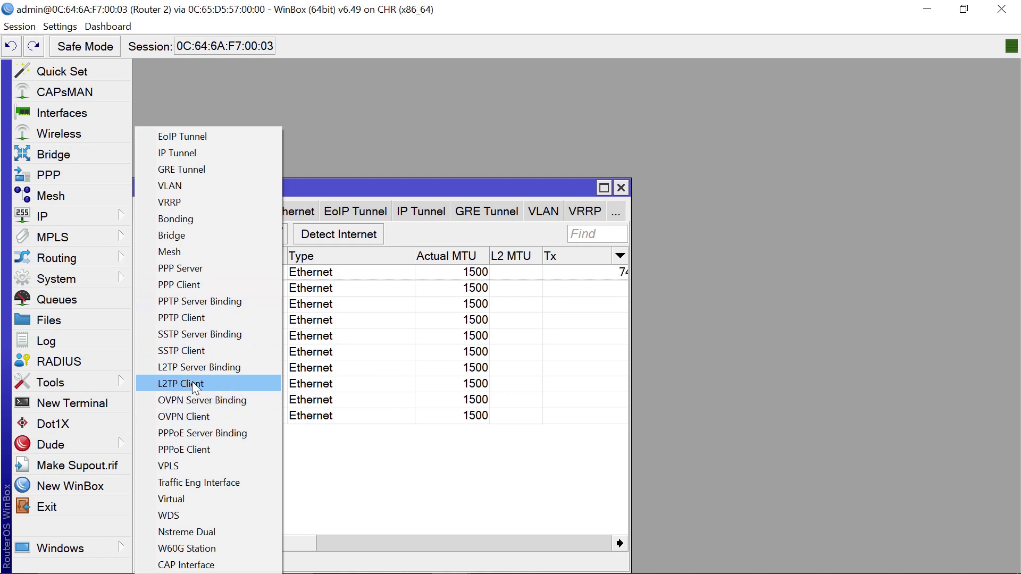
pyautogui.click(225, 382)
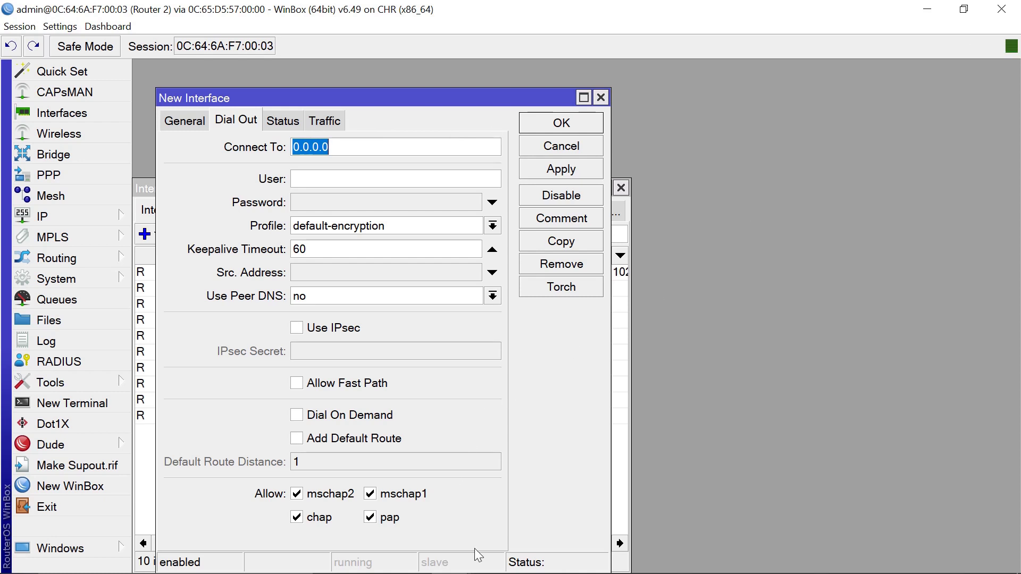
# Switch back to Router 1 and show its IP Addresses list
pyautogui.moveTo(478, 572)
pyautogui.moveTo(452, 559)
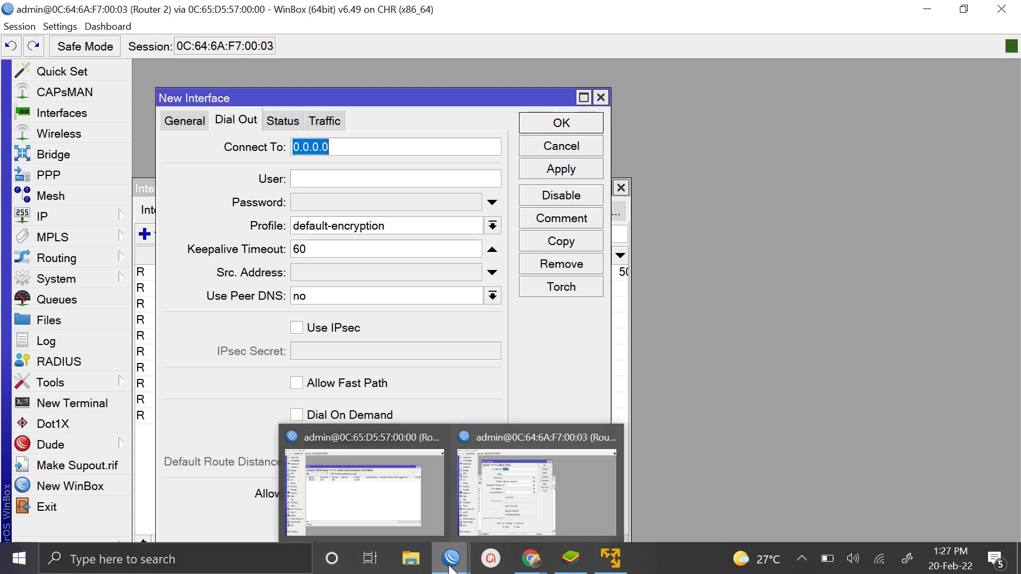
pyautogui.click(394, 512)
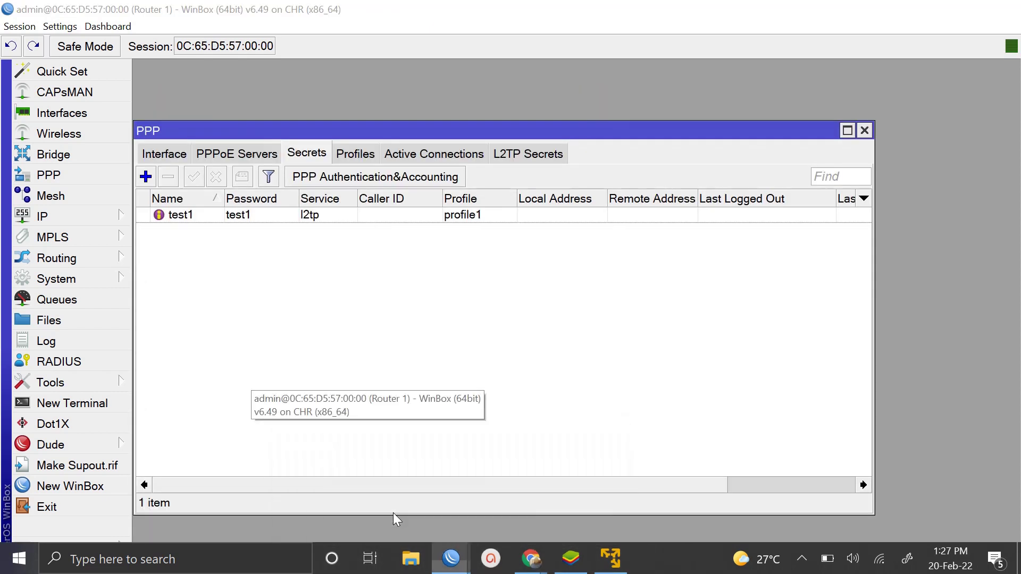
pyautogui.click(63, 216)
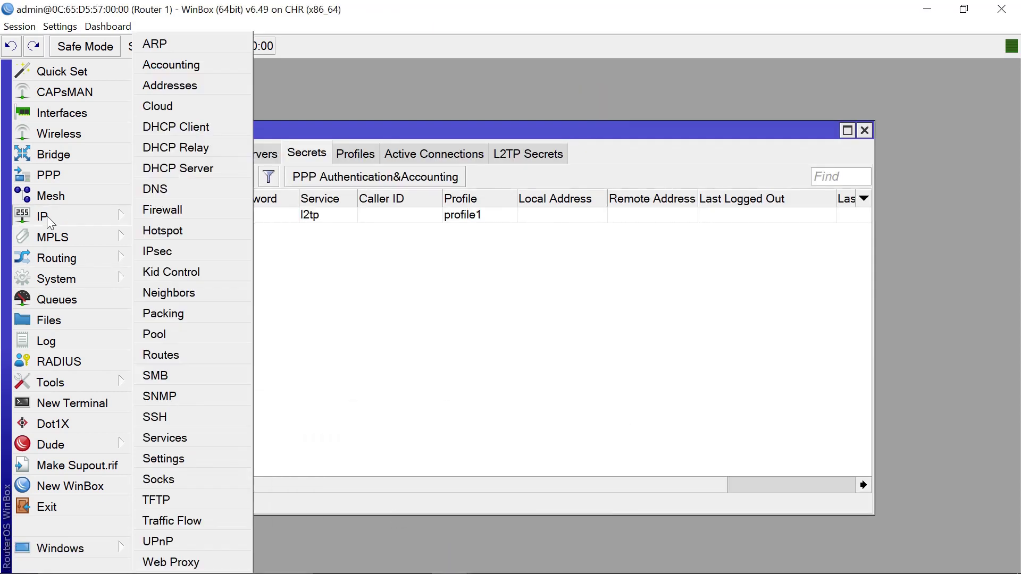
pyautogui.click(186, 87)
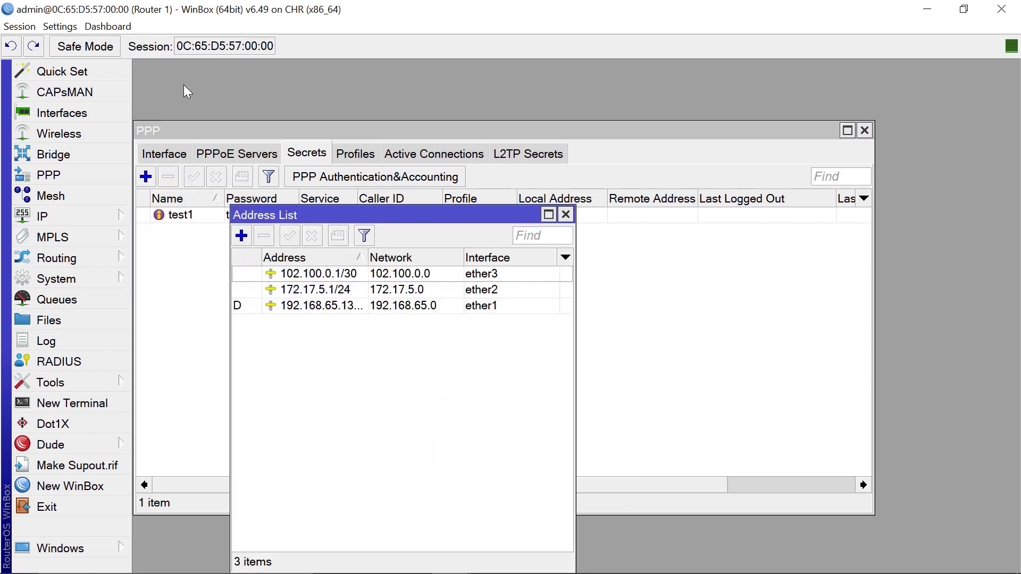
# Look up the 172.17.5.1/24 address entry, then close both address windows
pyautogui.click(301, 294)
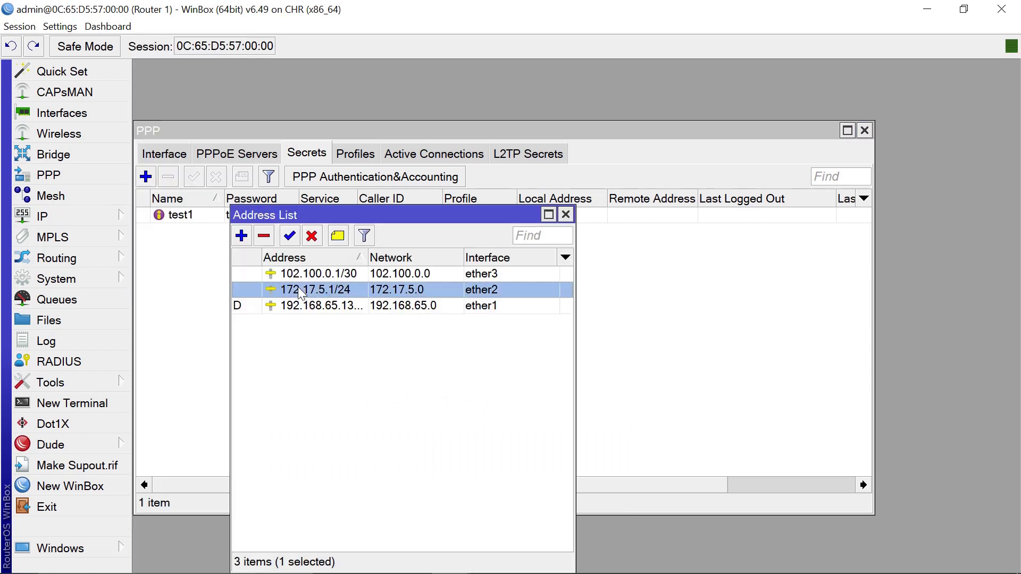
pyautogui.doubleClick(301, 291)
pyautogui.hotkey('ctrl', 'c')
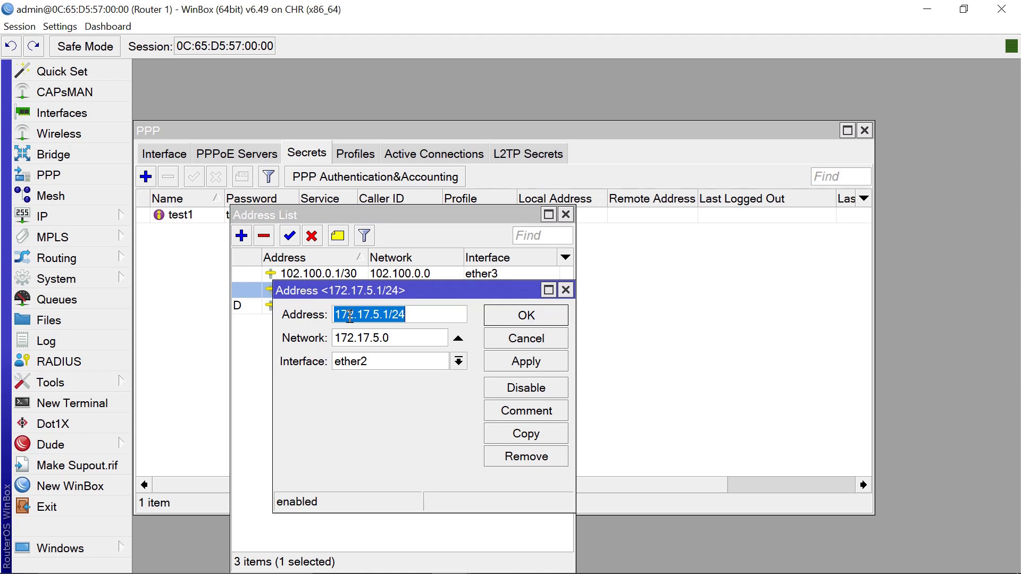
pyautogui.click(565, 289)
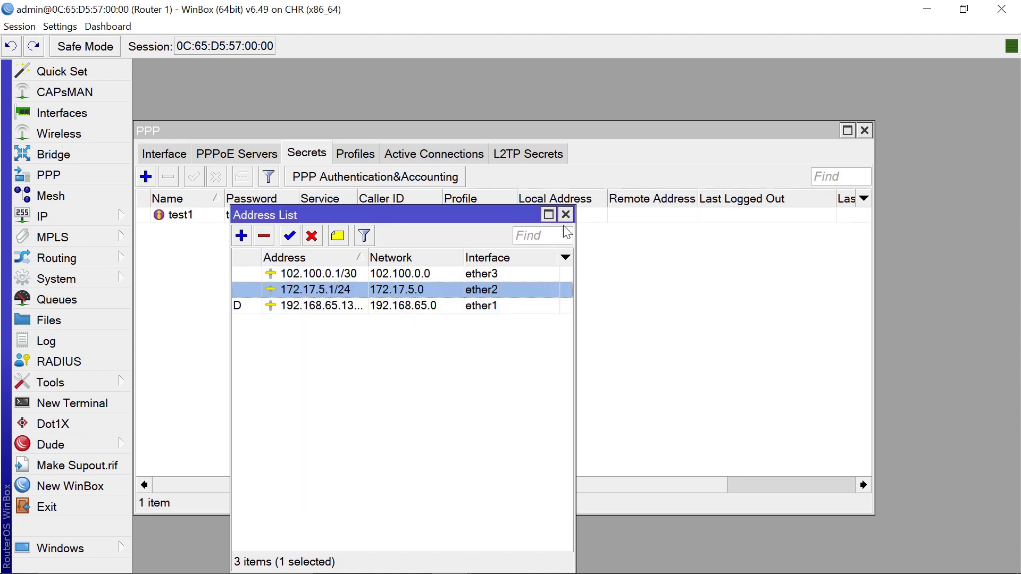
pyautogui.click(565, 215)
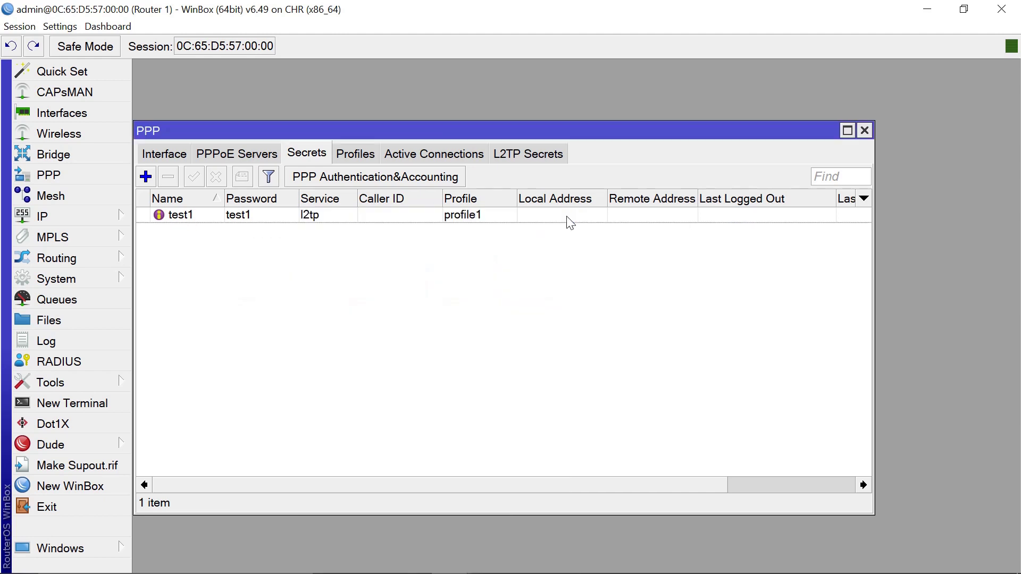
# Set Router 2's L2TP client to connect to 172.17.5.1 with user test1 and the secret's password
pyautogui.click(923, 8)
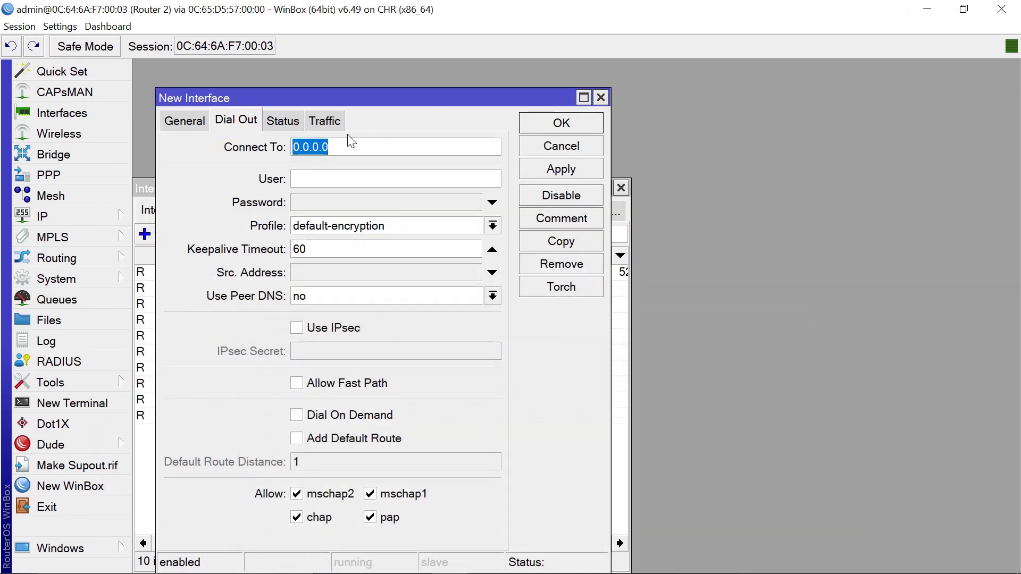
pyautogui.hotkey('ctrl', 'v')
pyautogui.press('BackSpace')
pyautogui.press('BackSpace')
pyautogui.press('BackSpace')
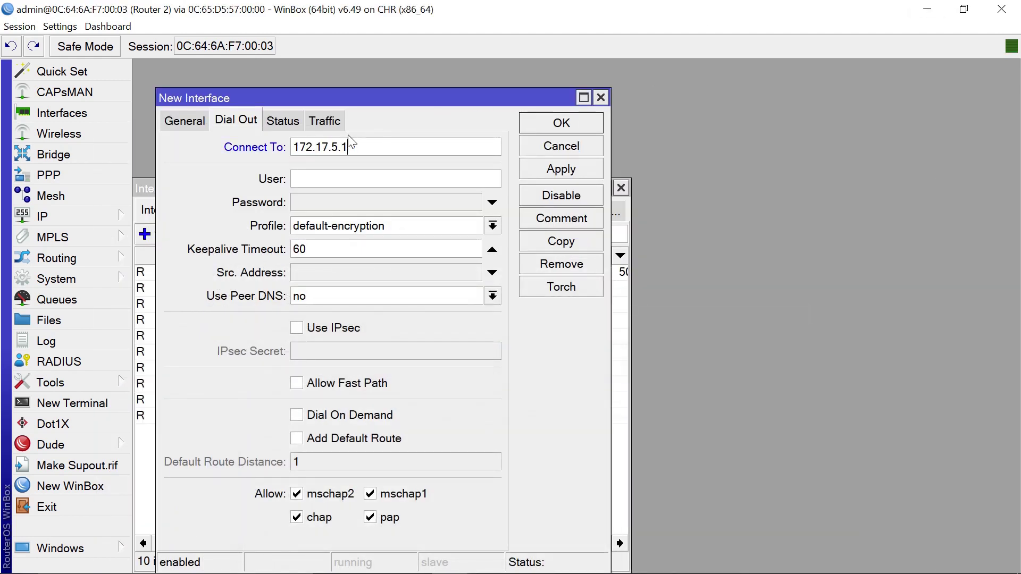
pyautogui.click(338, 178)
pyautogui.write('test1')
pyautogui.click(308, 201)
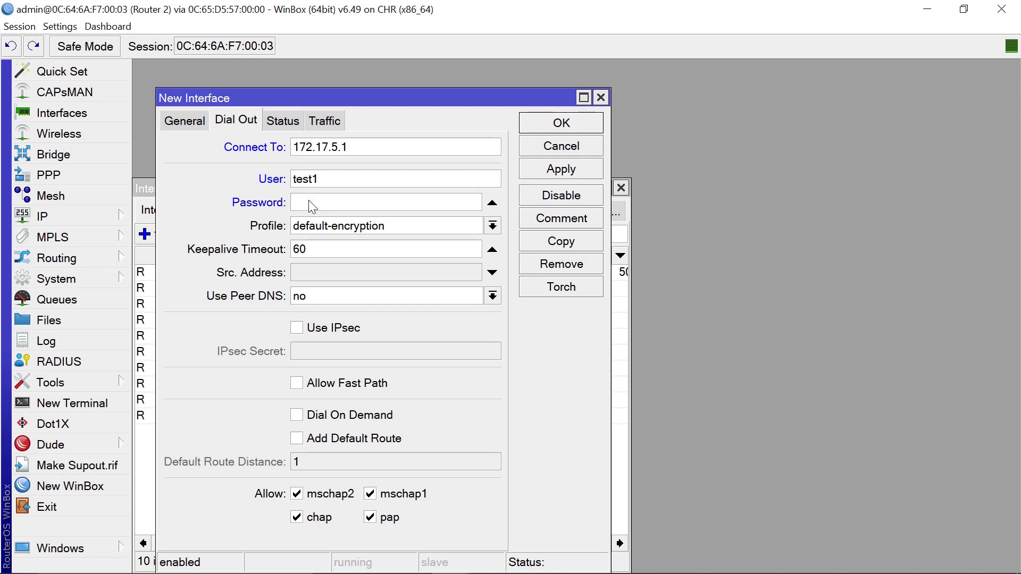
# Apply the L2TP client settings and bring Router 1's window forward
pyautogui.click(543, 175)
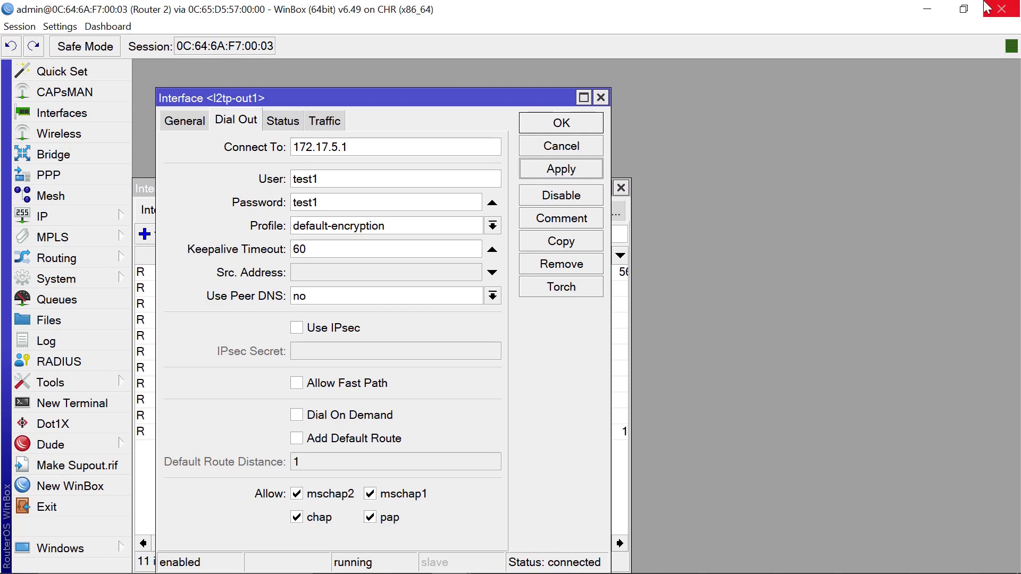
pyautogui.click(963, 9)
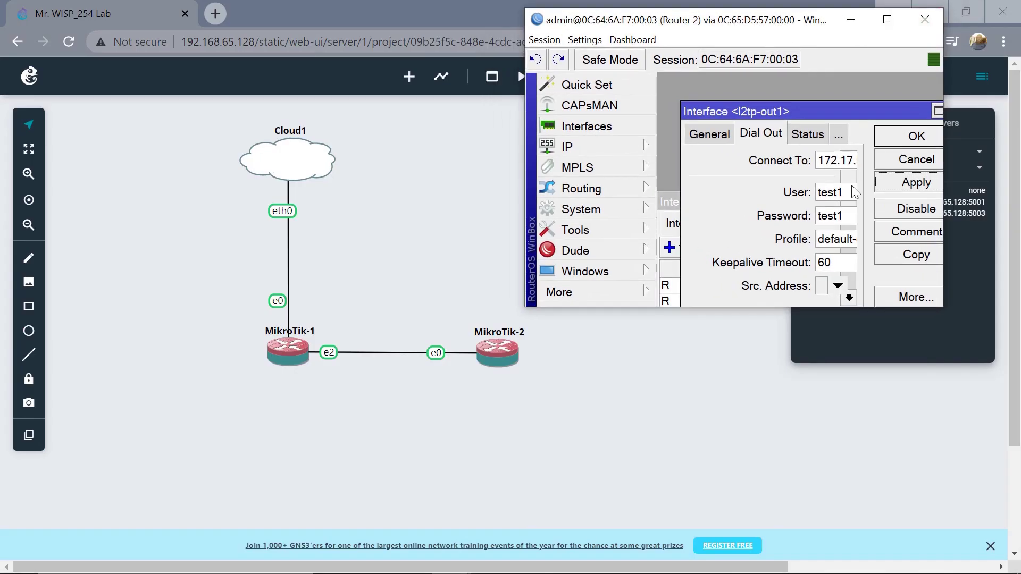
pyautogui.moveTo(446, 561)
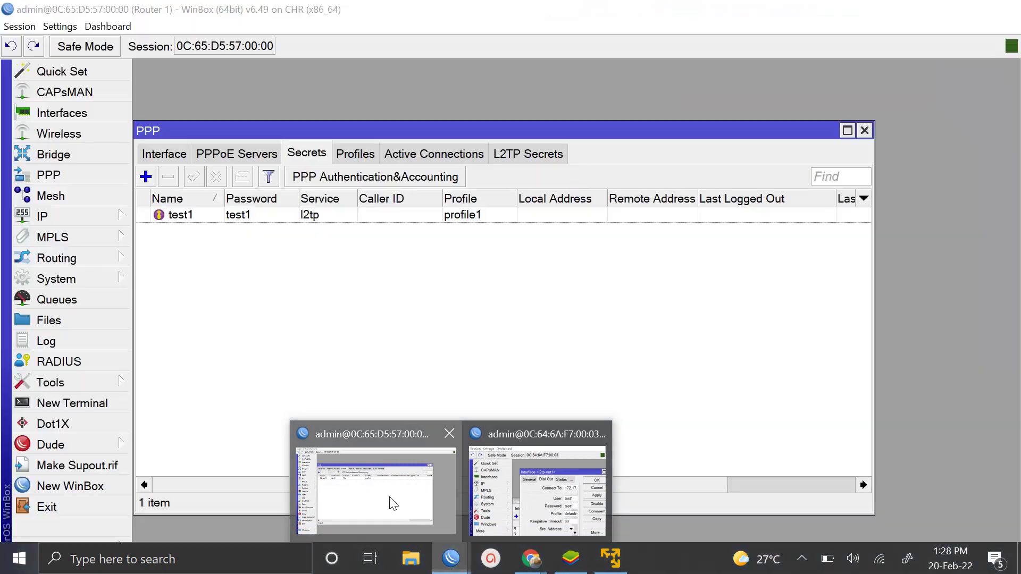
pyautogui.click(387, 501)
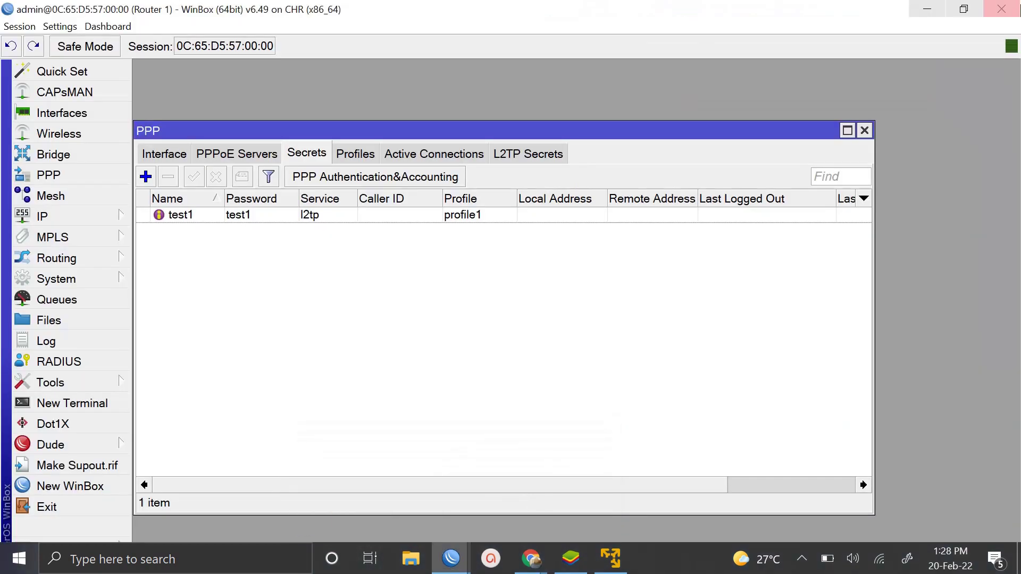
# Show Router 1's active PPP connections and widen the window to see the L2TP session
pyautogui.click(963, 9)
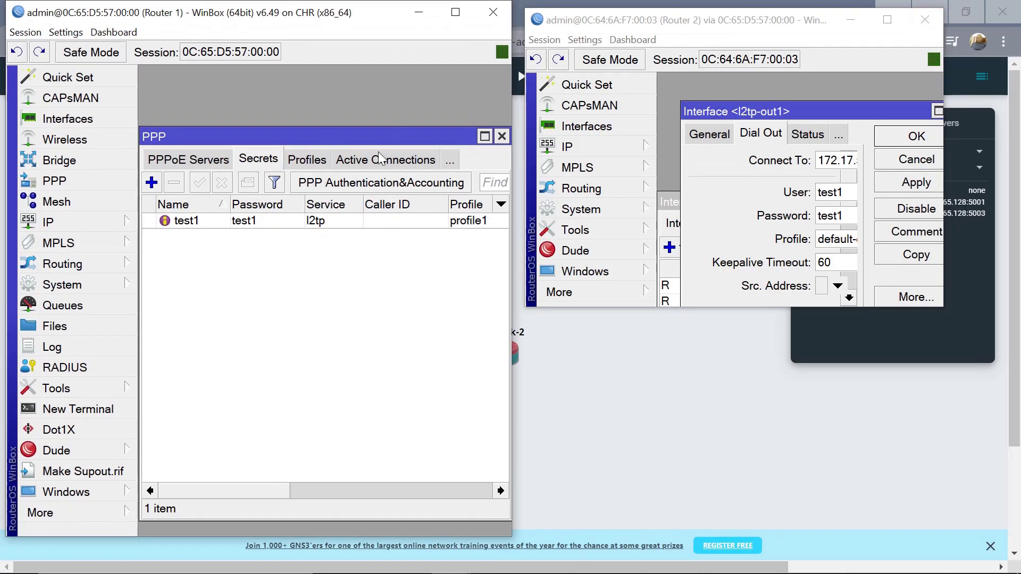
pyautogui.click(378, 160)
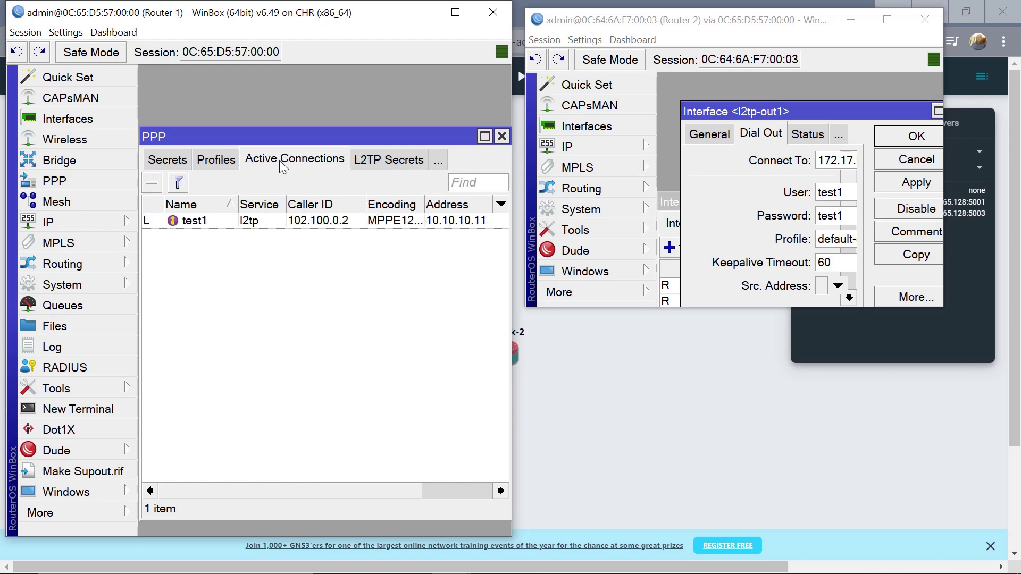
pyautogui.click(244, 224)
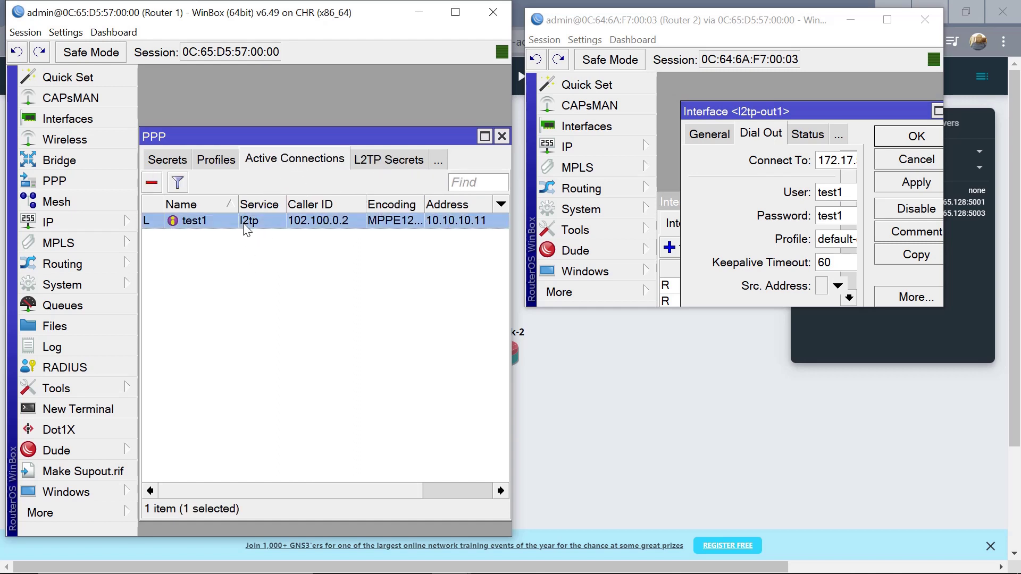
pyautogui.moveTo(512, 375); pyautogui.dragTo(642, 390)
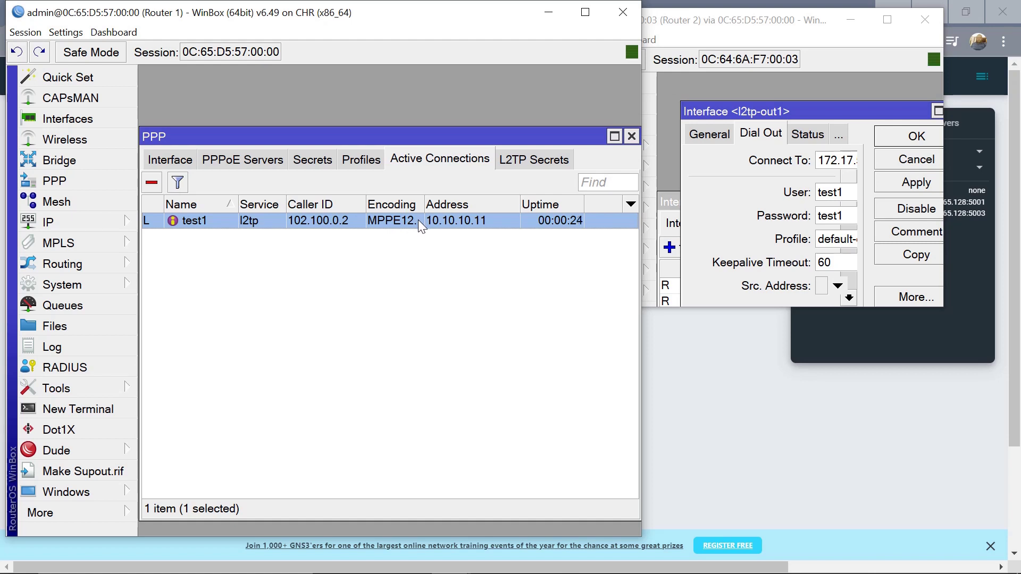
# Resize Router 2's window and reveal the L2TP client's connection status for comparison
pyautogui.click(803, 28)
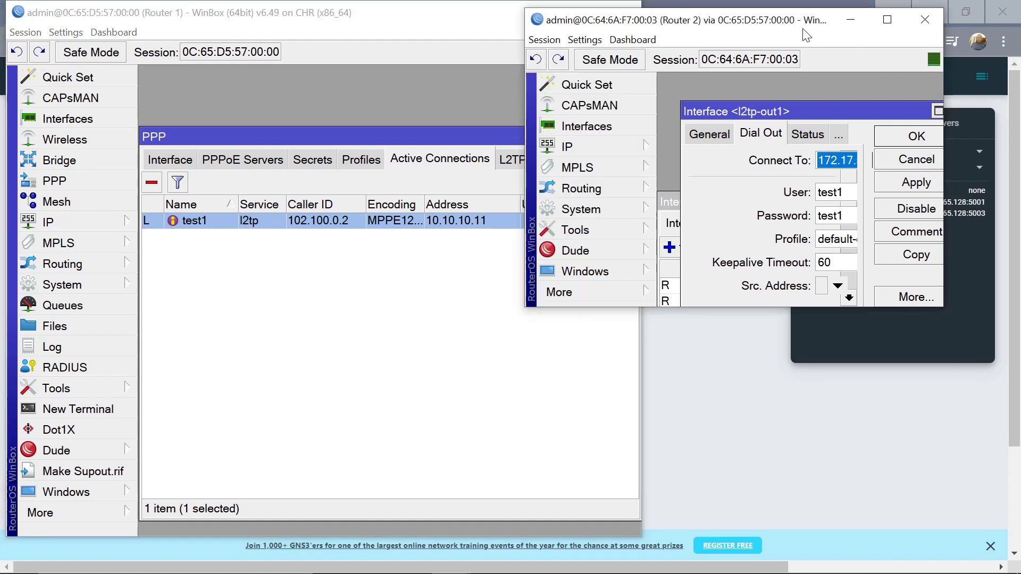
pyautogui.moveTo(943, 307); pyautogui.dragTo(1018, 505)
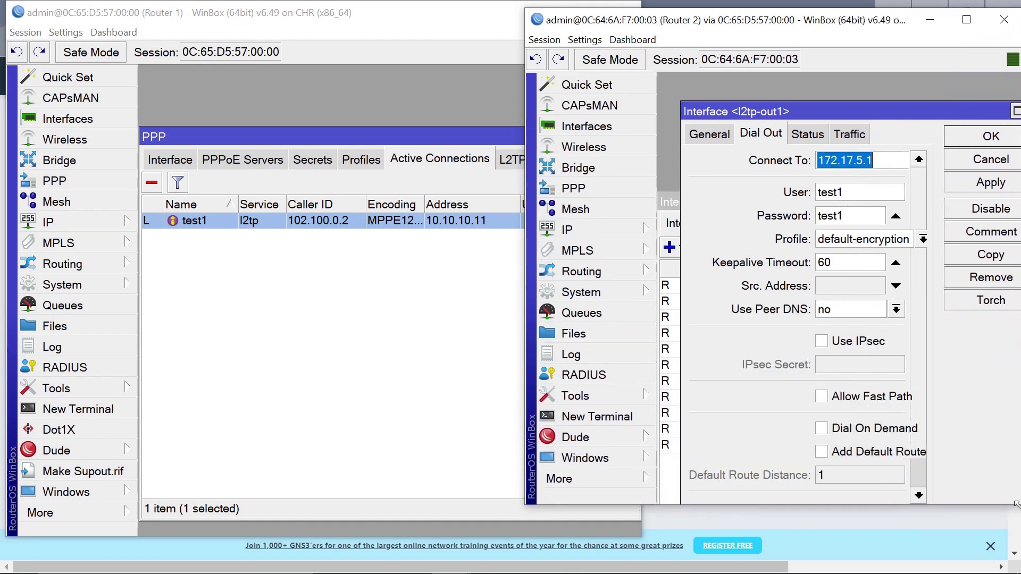
pyautogui.moveTo(525, 387); pyautogui.dragTo(388, 392)
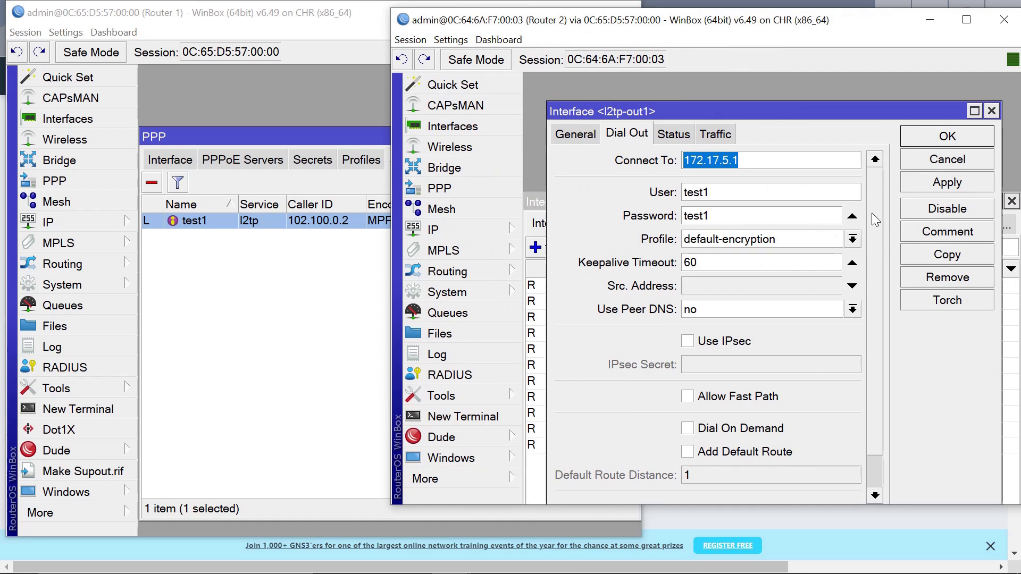
pyautogui.scroll(-2, 882, 344)
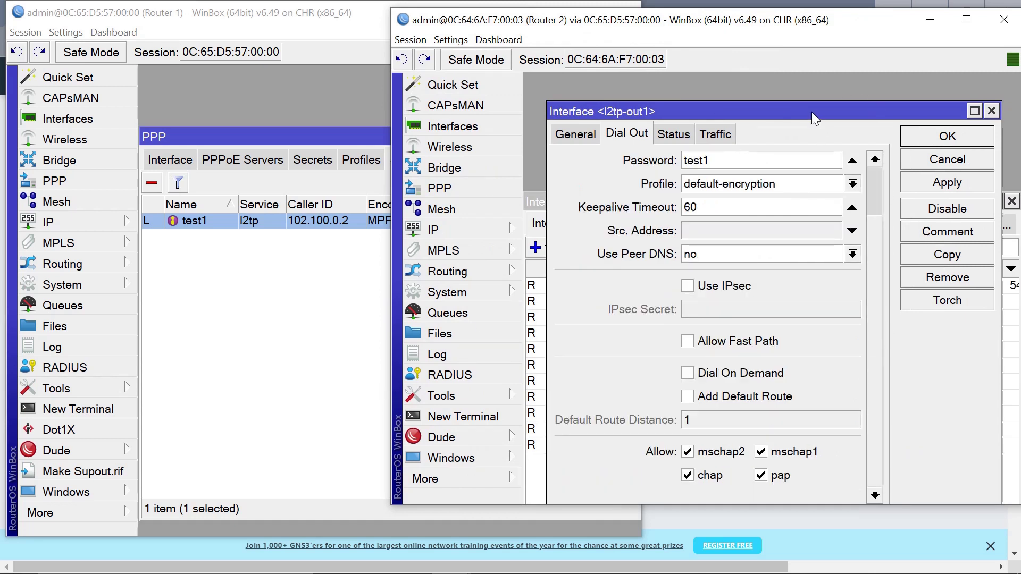
pyautogui.moveTo(810, 112); pyautogui.dragTo(806, 89)
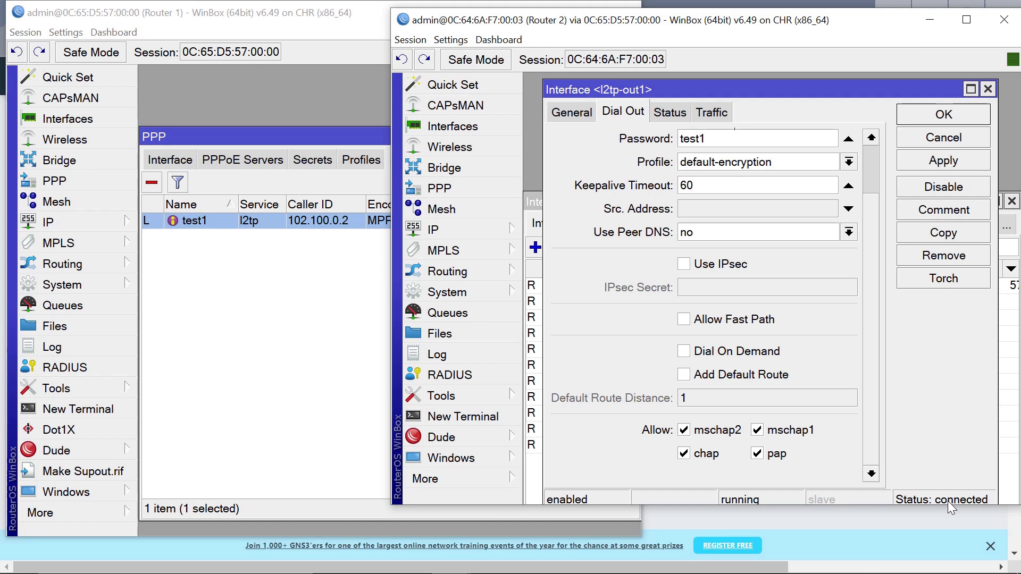
pyautogui.click(243, 352)
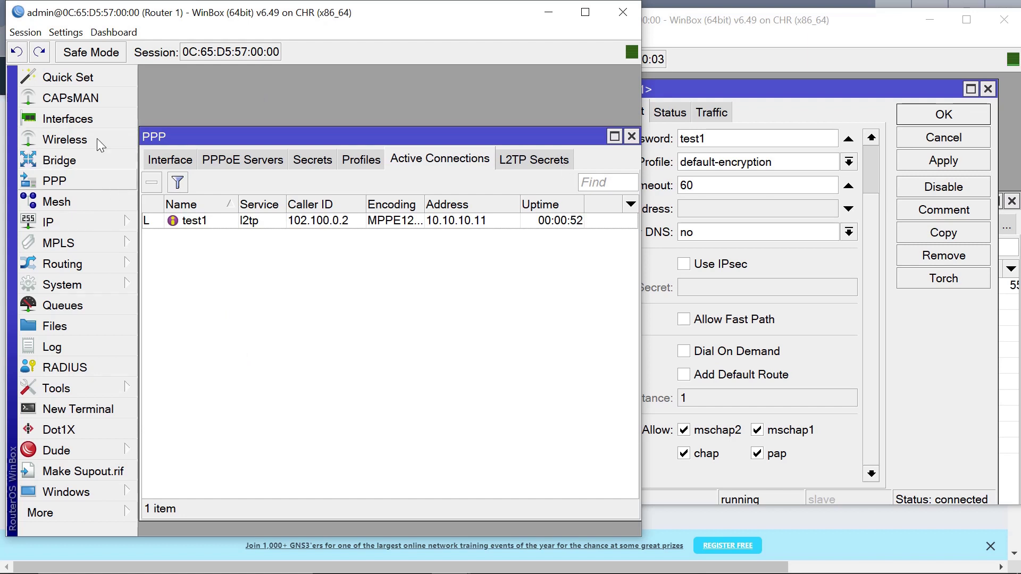
# Check the IPsec settings of Router 1's L2TP Server in PPP Interfaces
pyautogui.click(67, 179)
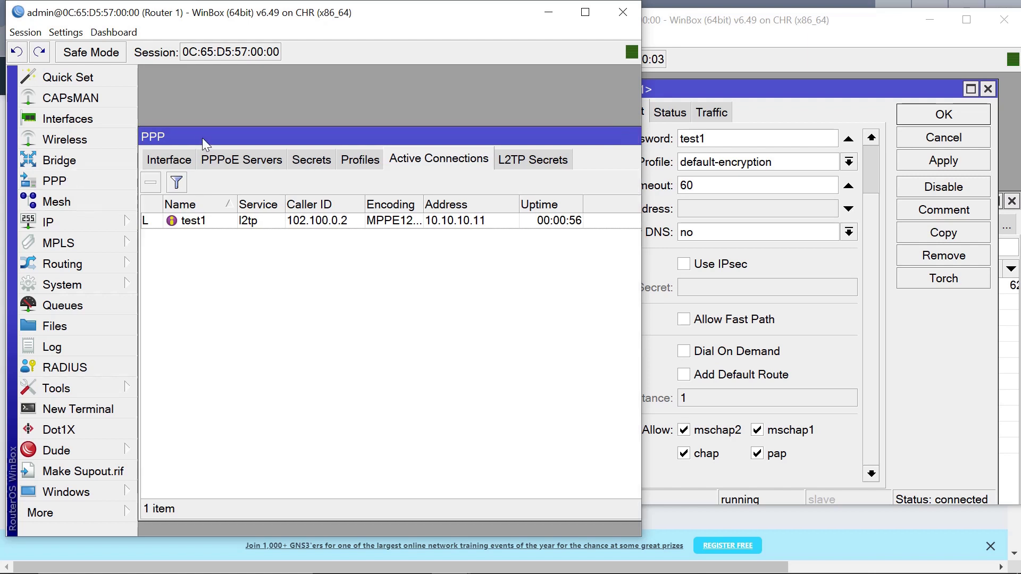
pyautogui.click(162, 159)
pyautogui.click(590, 186)
pyautogui.click(590, 186)
pyautogui.click(590, 186)
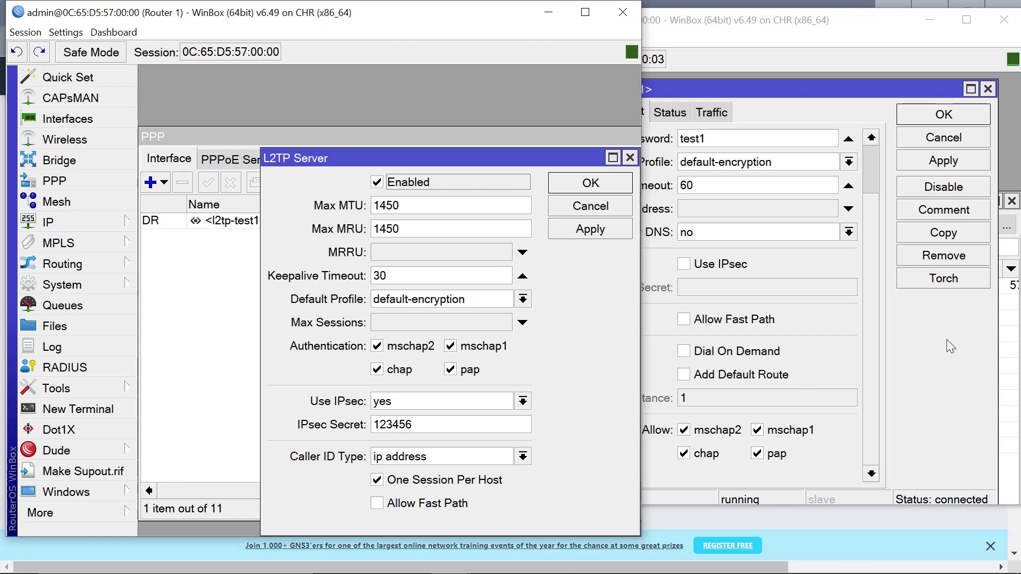
# Enable Use IPsec on Router 2's L2TP client with the shared IPsec secret and apply
pyautogui.click(837, 356)
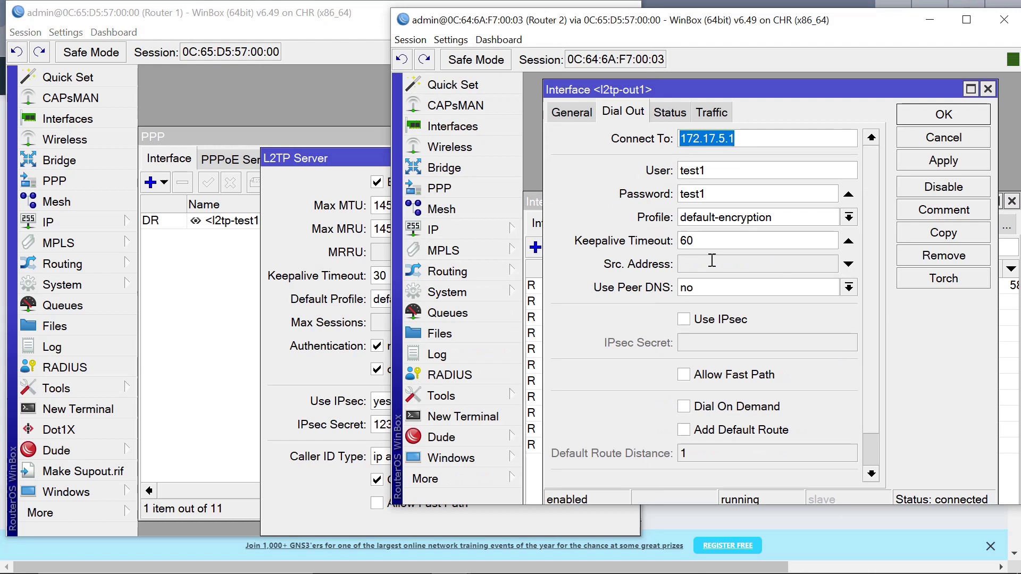
pyautogui.click(684, 320)
pyautogui.click(706, 344)
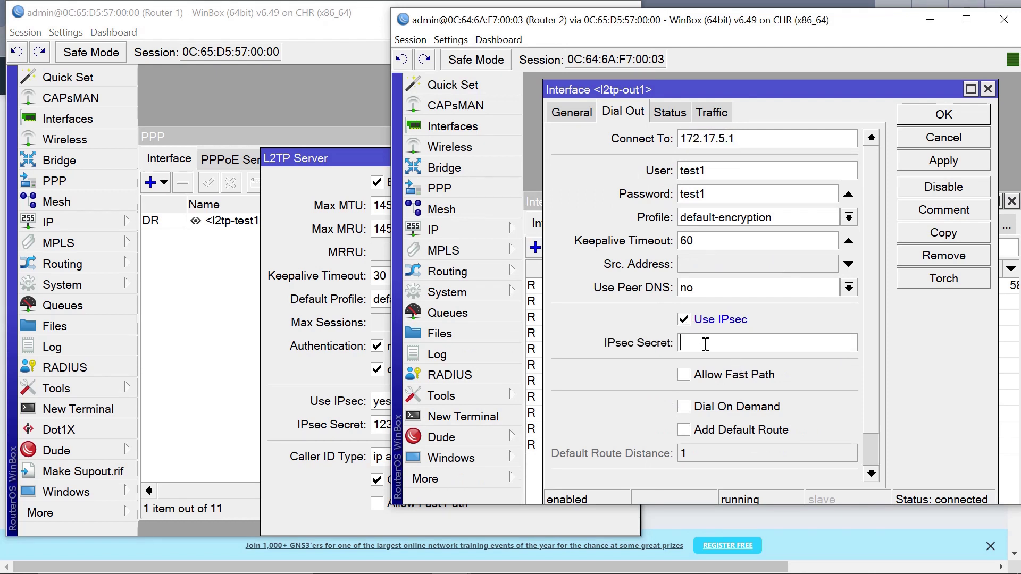
pyautogui.click(942, 162)
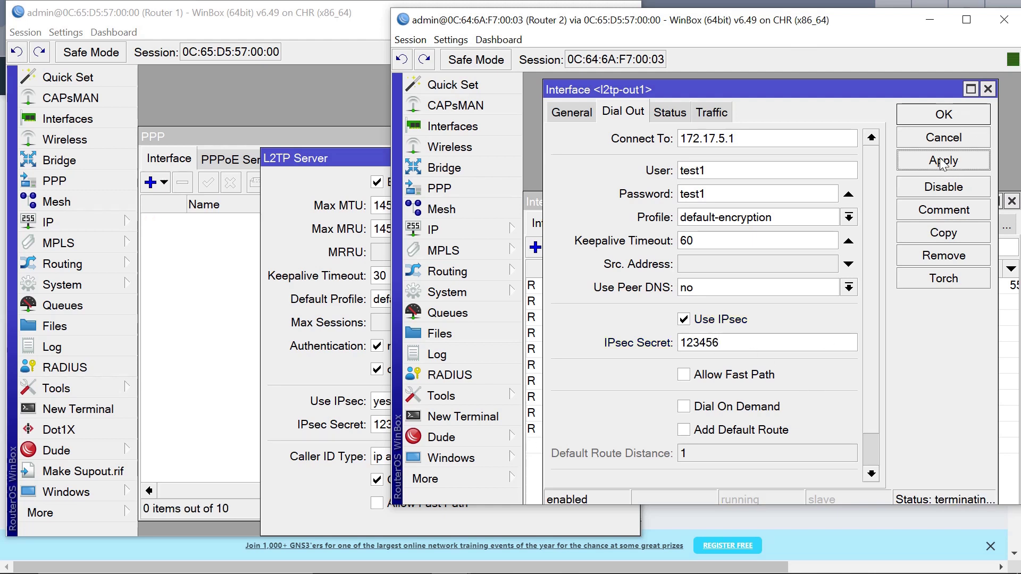
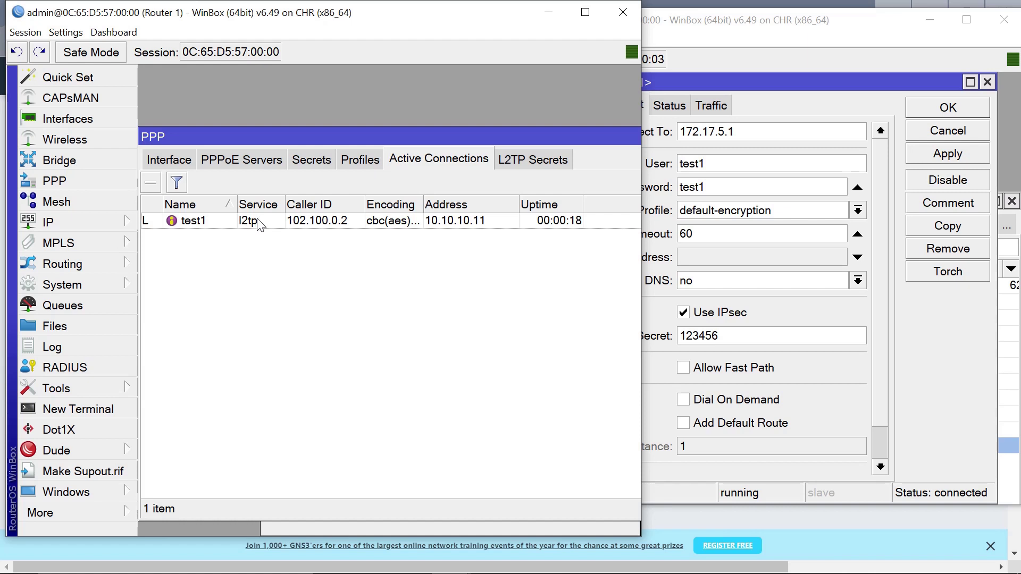
# Copy caller ID 102.100.0.2 from the test1 active connection, then show the PPP Secrets list
pyautogui.doubleClick(258, 221)
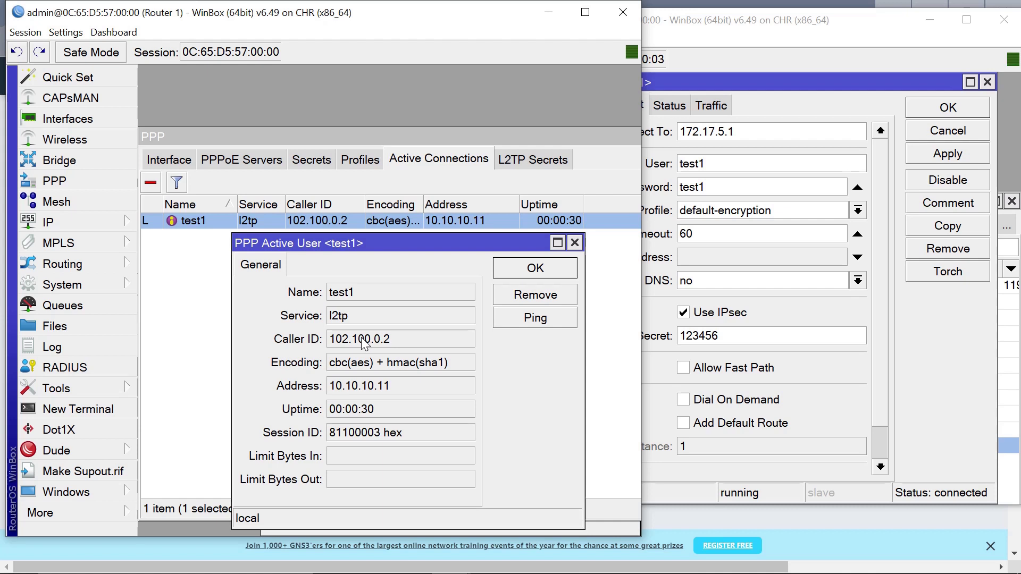
pyautogui.doubleClick(362, 340)
pyautogui.hotkey('ctrl', 'c')
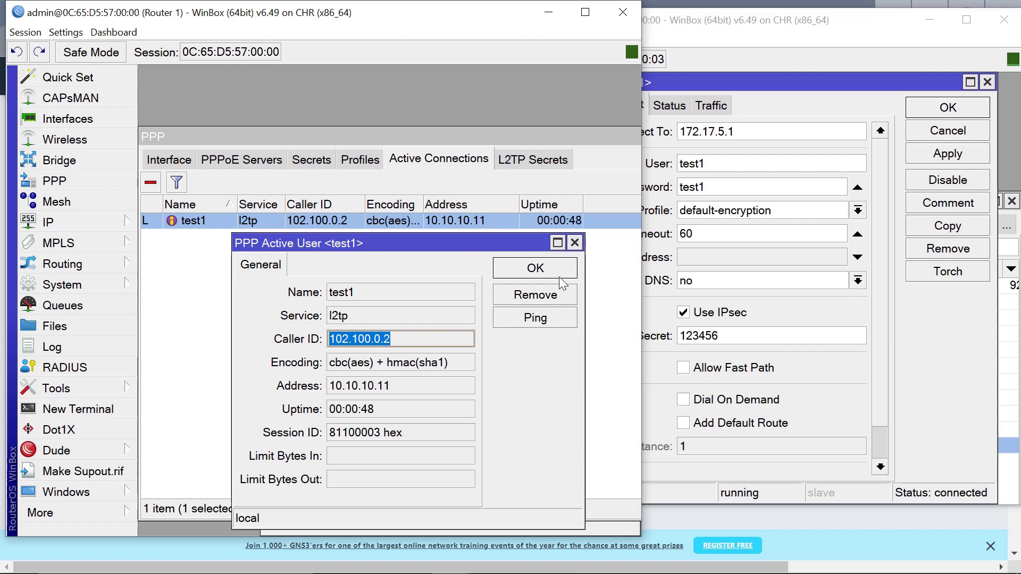
pyautogui.click(574, 242)
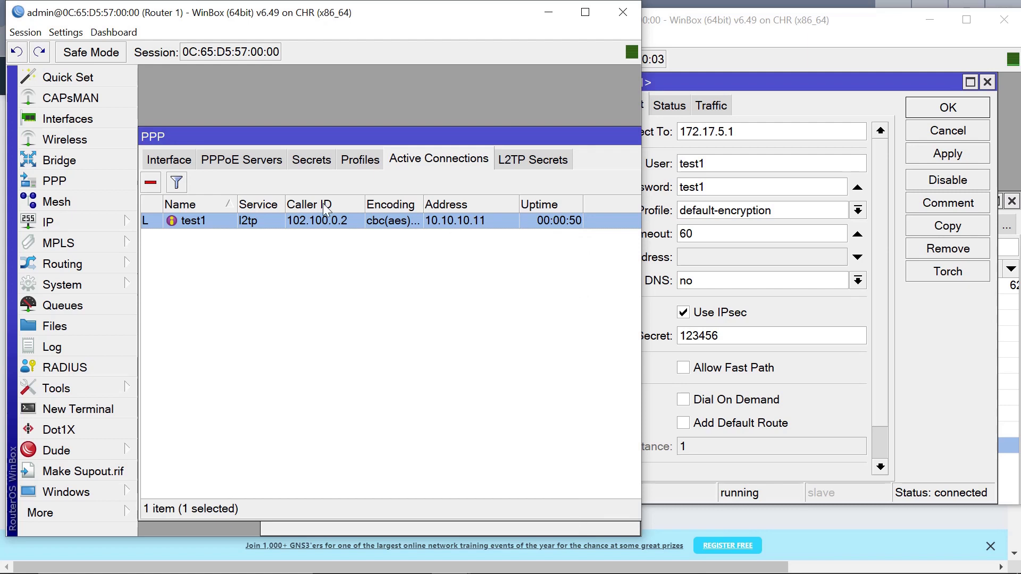
pyautogui.click(313, 161)
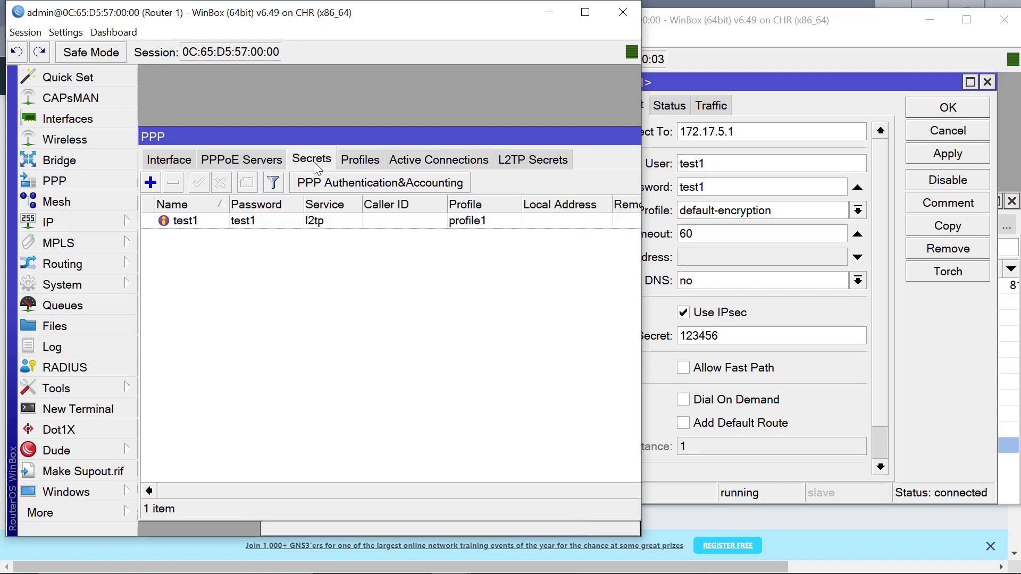
# Paste 102.100.0.2 as the test1 secret's caller ID, apply and save it, then bring up Router 2
pyautogui.doubleClick(243, 222)
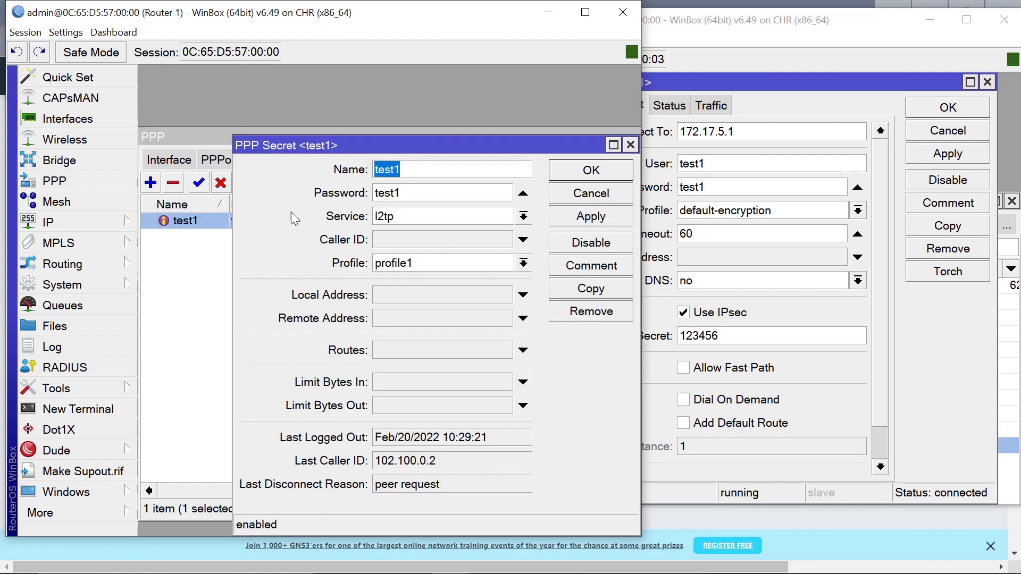
pyautogui.click(396, 241)
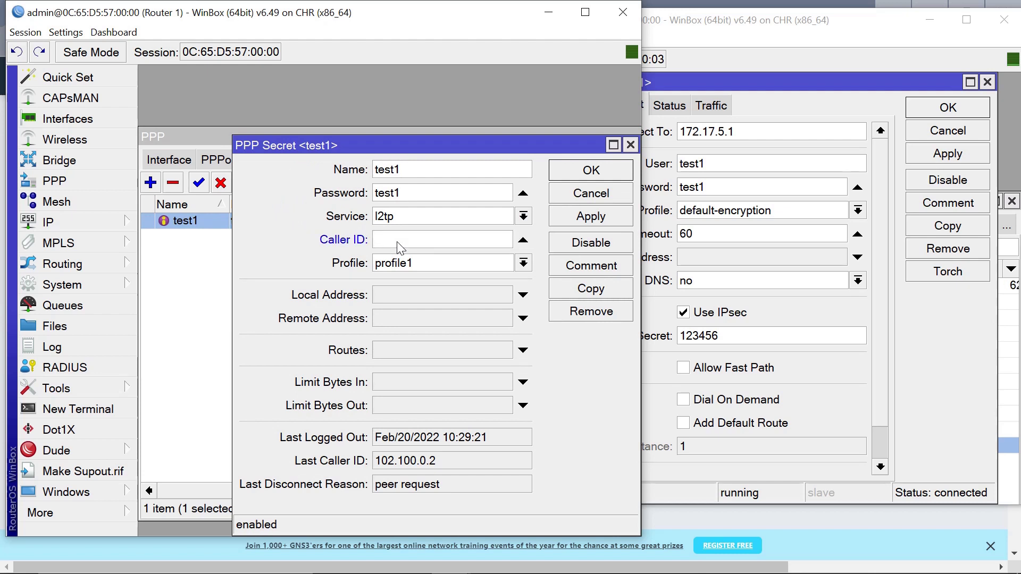
pyautogui.hotkey('ctrl', 'v')
pyautogui.click(591, 220)
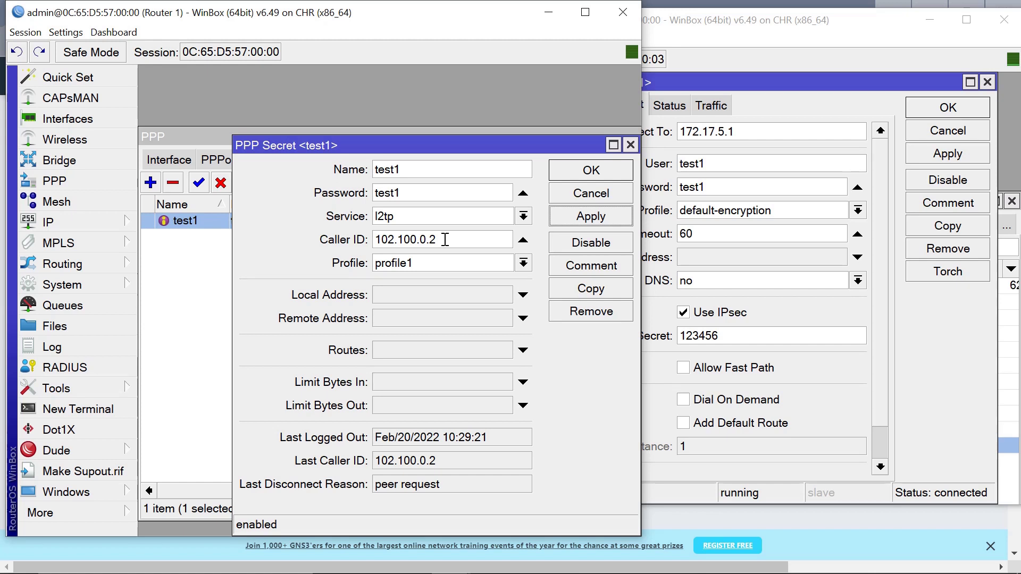
pyautogui.click(591, 170)
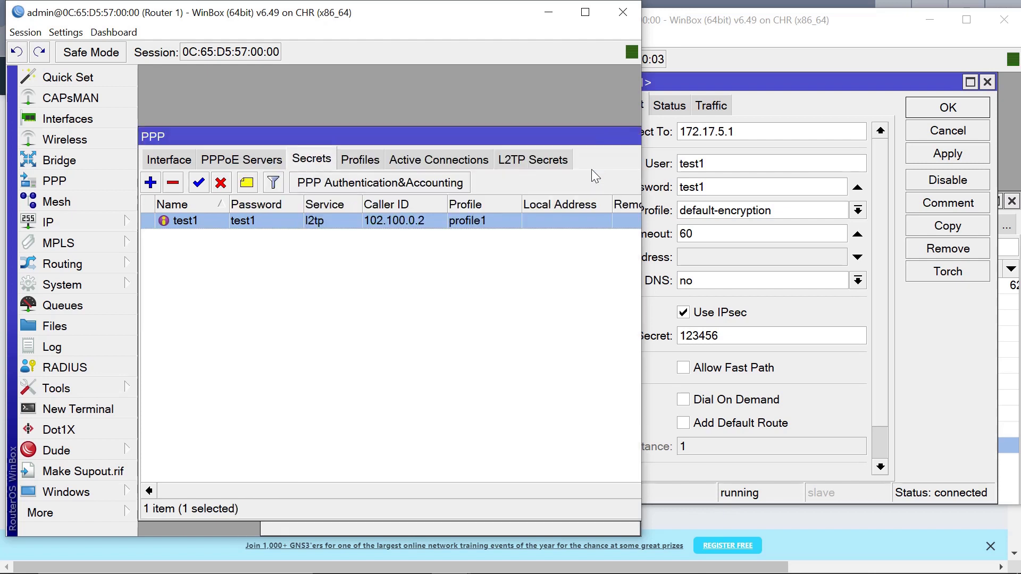
pyautogui.click(831, 22)
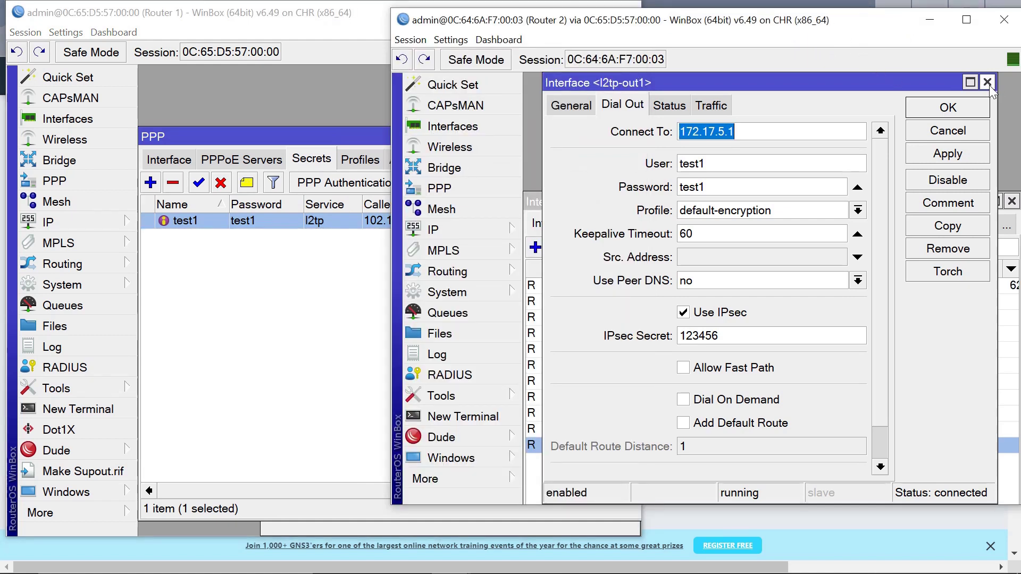
# Bring Router 1's WinBox session forward and minimize the Router 2 window
pyautogui.click(299, 23)
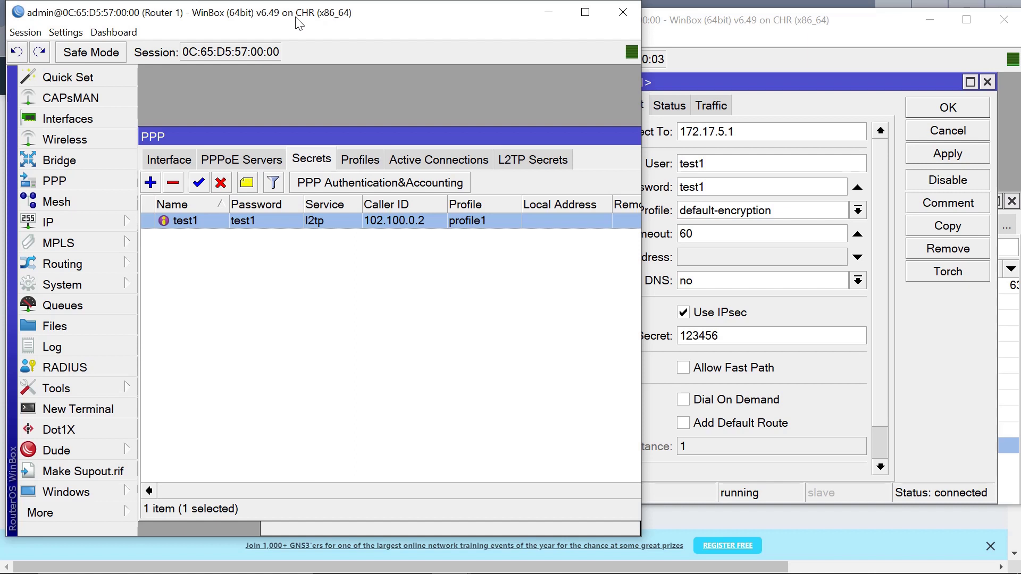
pyautogui.click(923, 25)
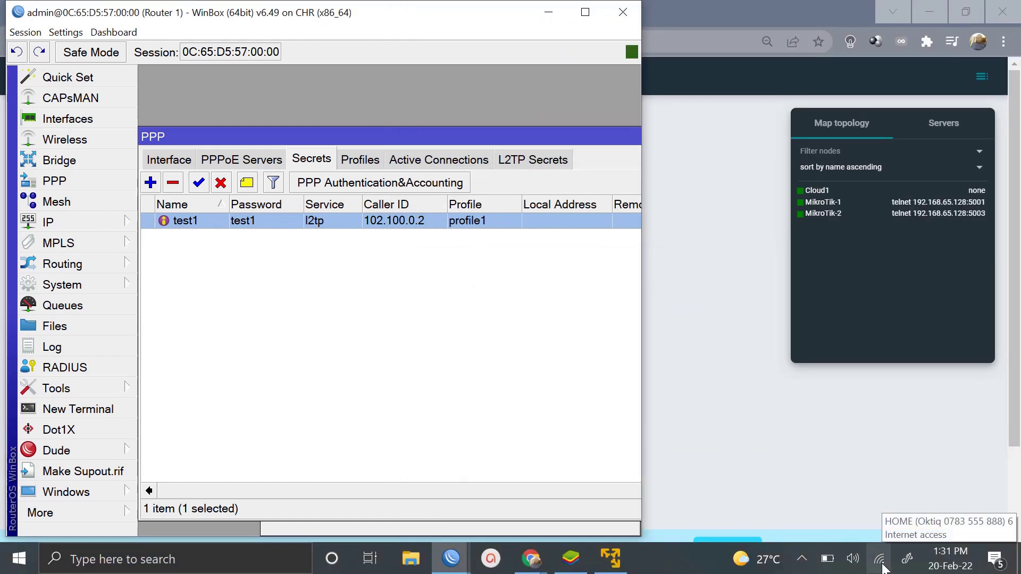
# From the taskbar network icon, open Network & Internet settings and go to the VPN page
pyautogui.rightClick(881, 567)
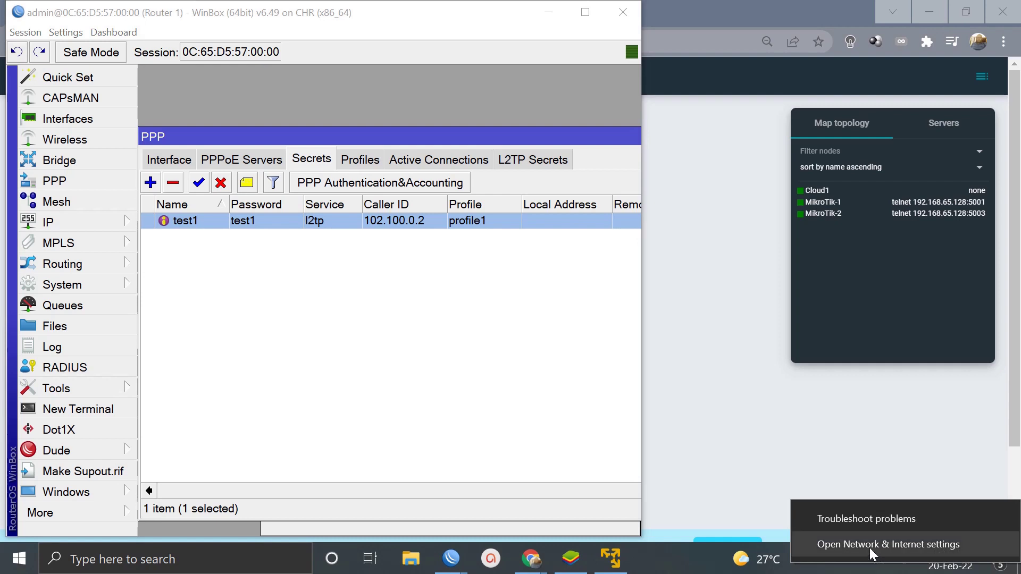
pyautogui.click(871, 545)
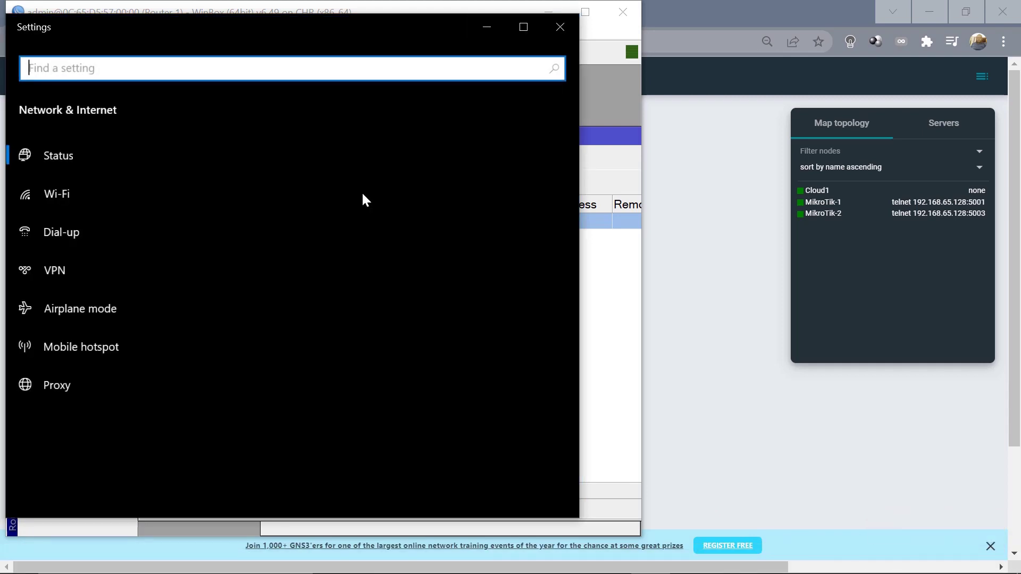
pyautogui.click(62, 267)
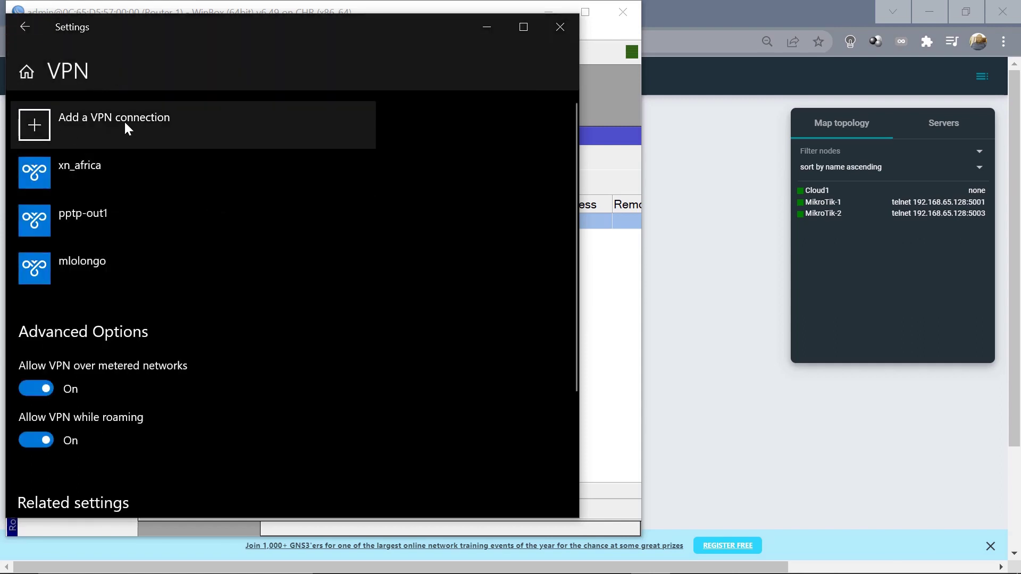
# Start a new Windows (built-in) VPN connection named TEST, then move the form aside to reach WinBox
pyautogui.click(87, 127)
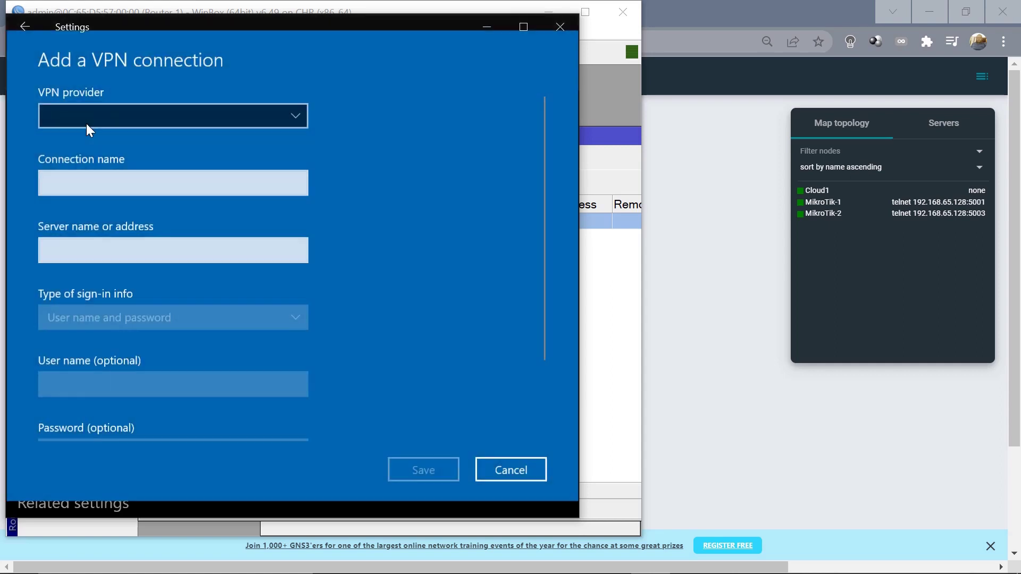
pyautogui.click(86, 124)
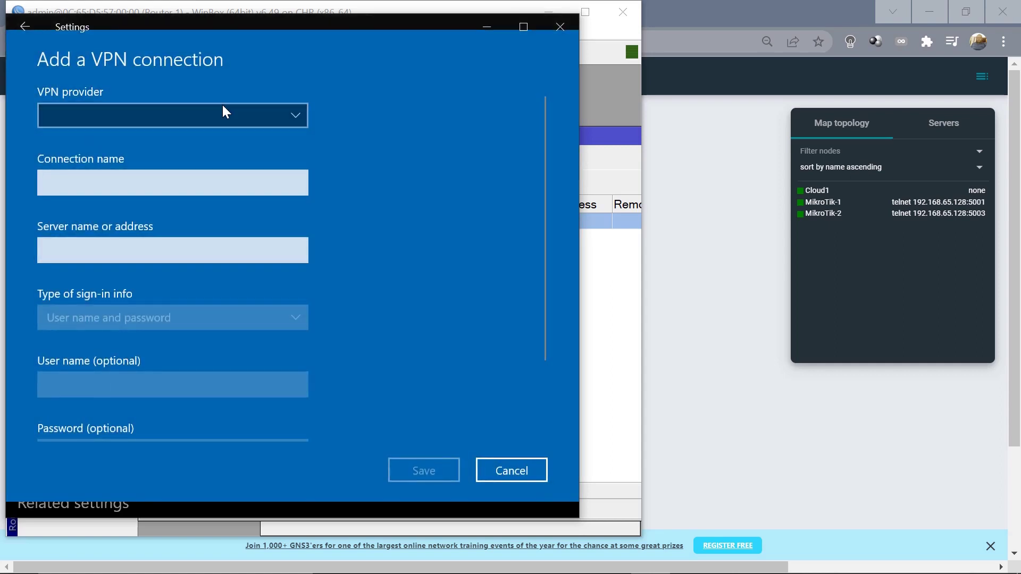
pyautogui.click(300, 117)
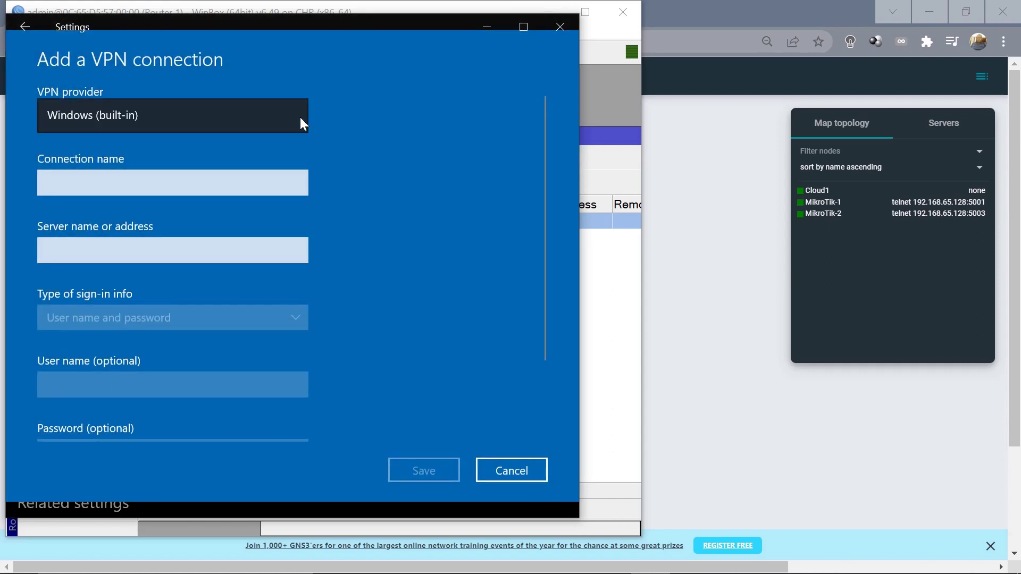
pyautogui.click(96, 116)
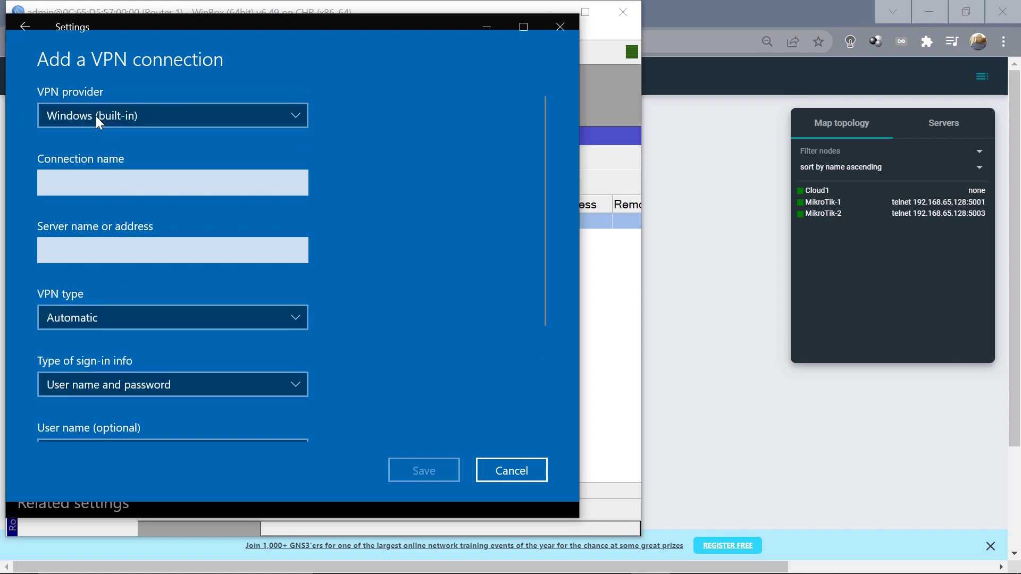
pyautogui.click(132, 182)
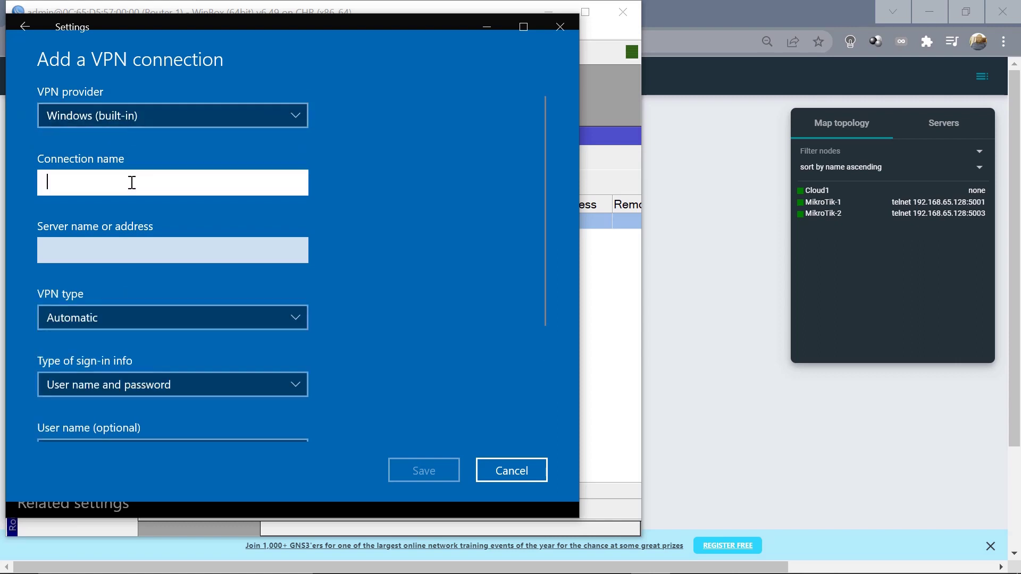
pyautogui.write('TEST')
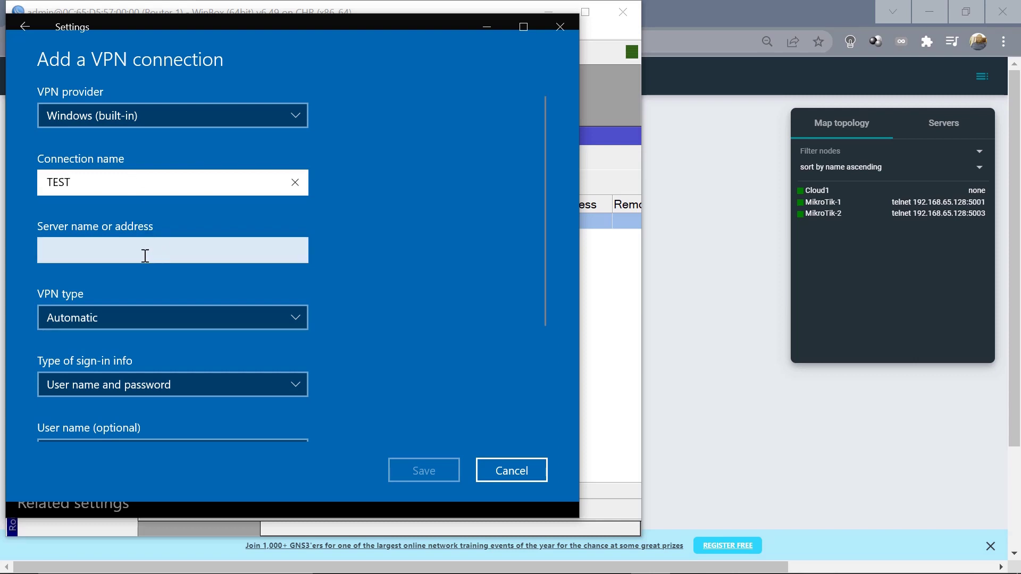
pyautogui.click(525, 65)
pyautogui.moveTo(155, 22); pyautogui.dragTo(576, 49)
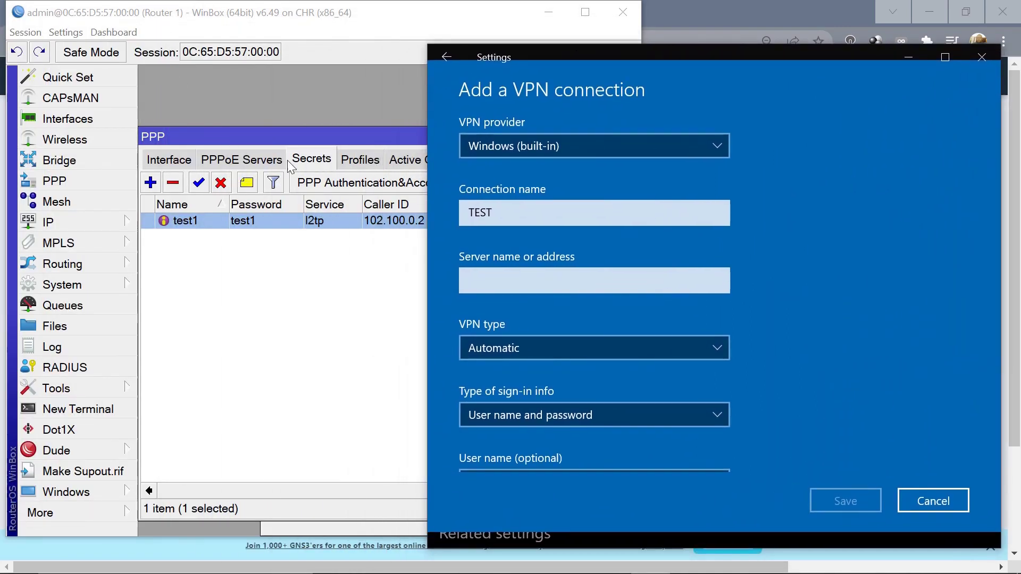
pyautogui.click(241, 159)
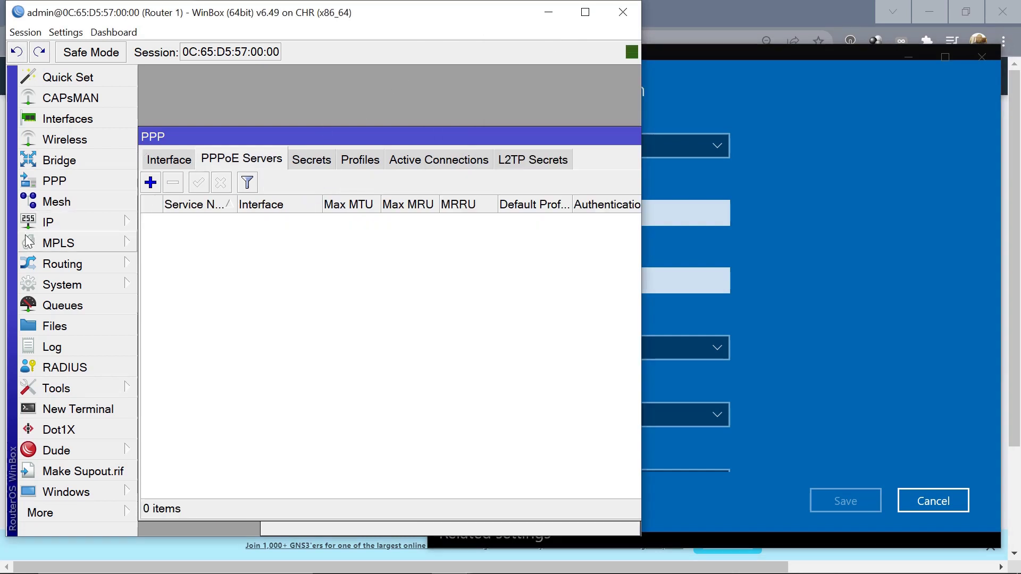
# Open the 172.17.5.1/24 ether2 entry from IP > Addresses, then return to the VPN form
pyautogui.click(47, 223)
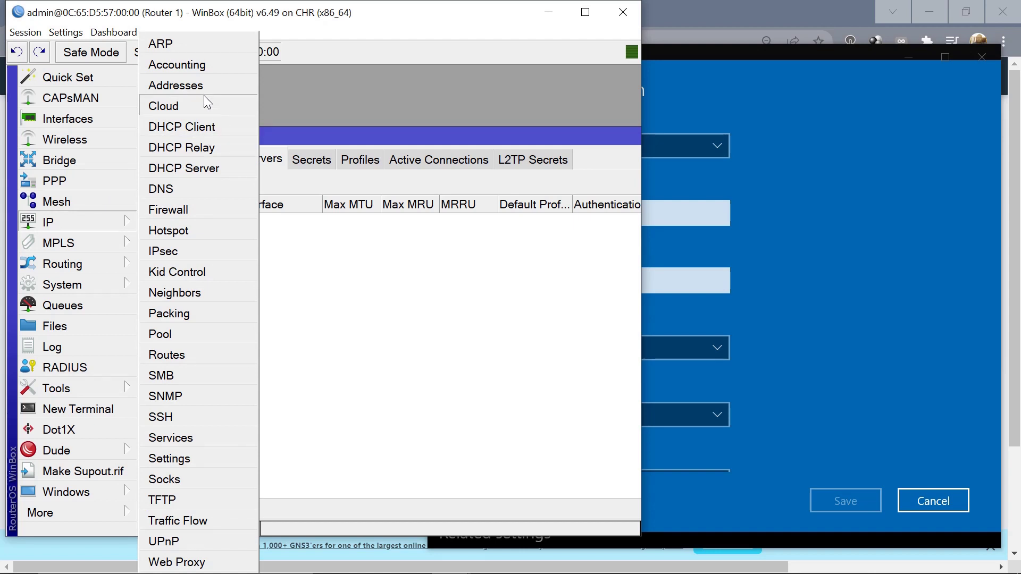
pyautogui.click(187, 86)
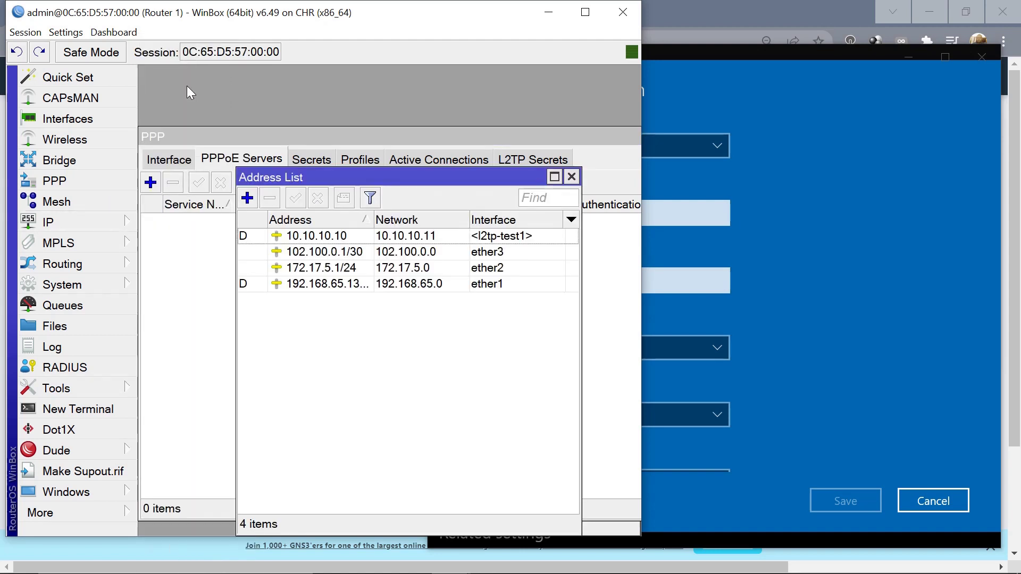
pyautogui.click(313, 270)
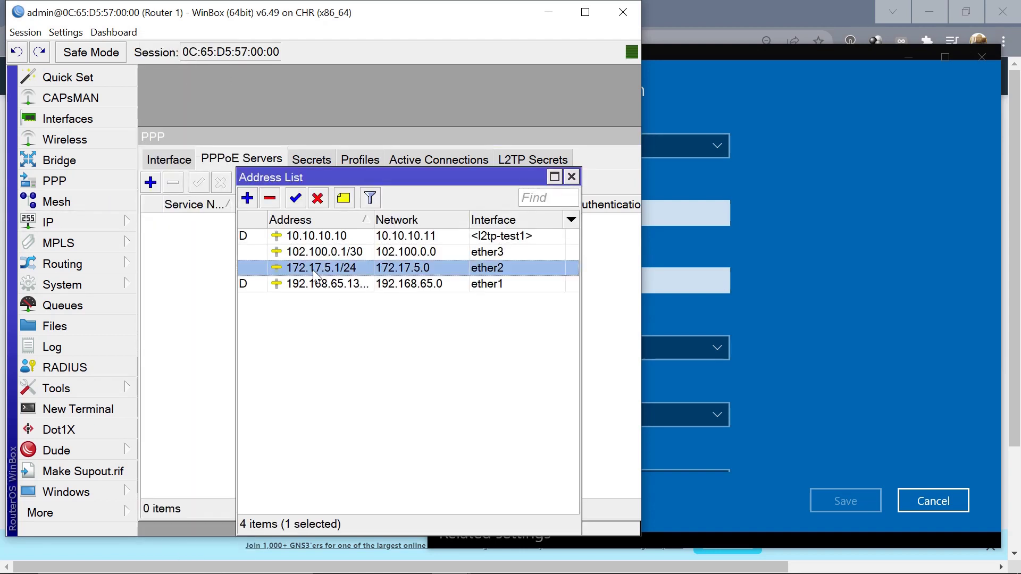
pyautogui.doubleClick(313, 269)
pyautogui.hotkey('ctrl', 'c')
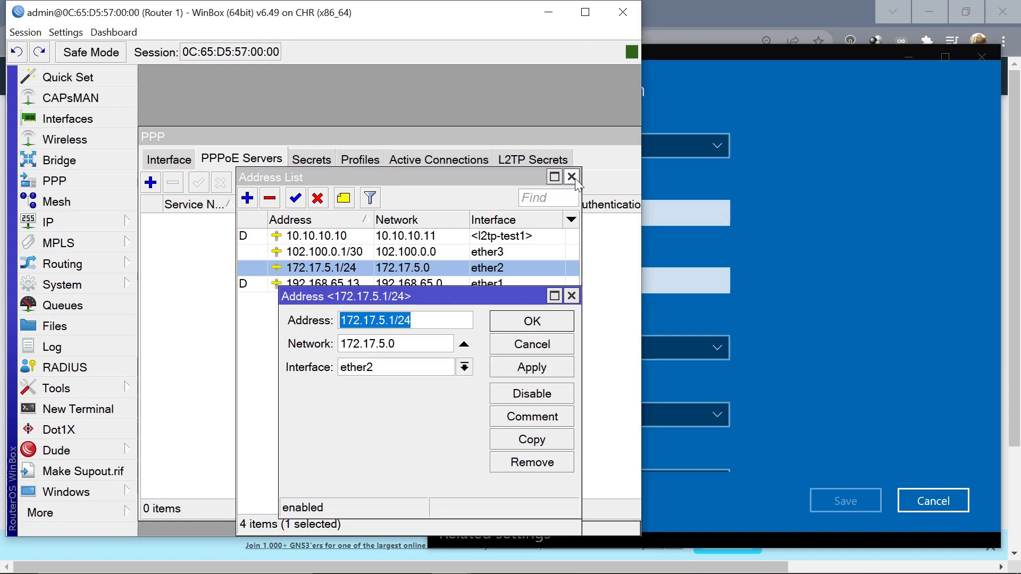
pyautogui.click(689, 84)
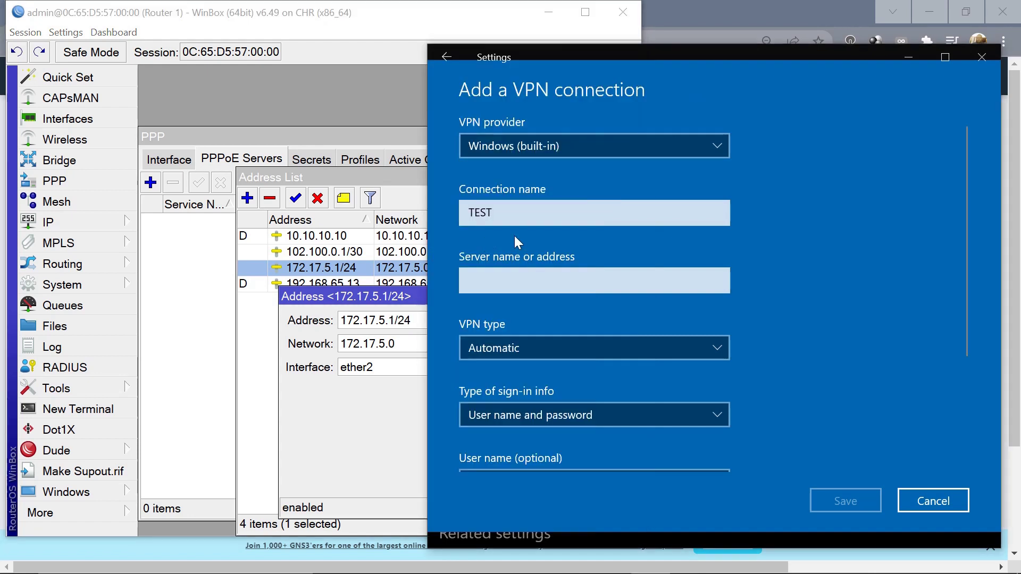
# Set server 172.17.5.1, VPN type L2TP/IPsec with pre-shared key, and enter the pre-shared key
pyautogui.click(500, 284)
pyautogui.hotkey('ctrl', 'v')
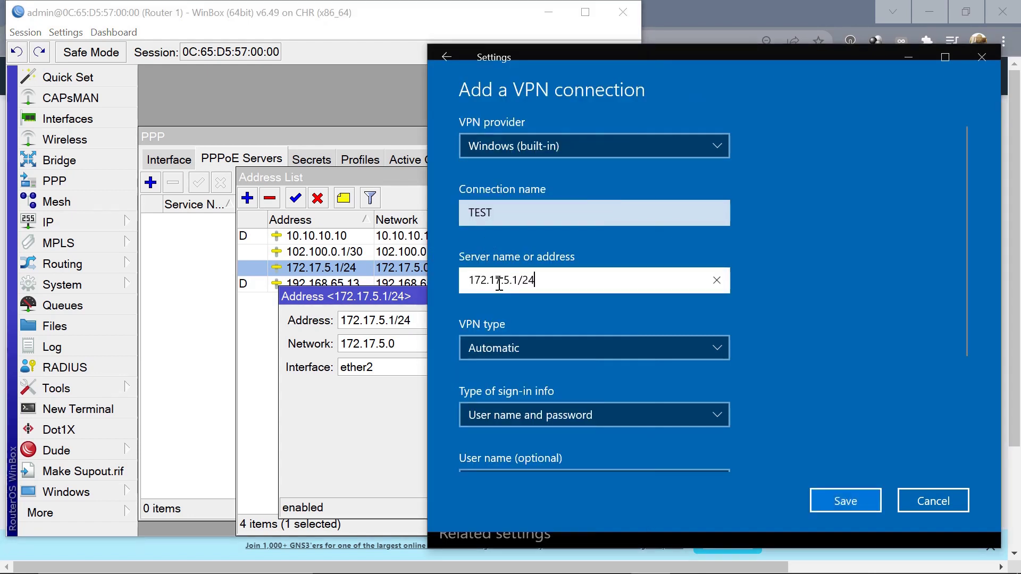
pyautogui.hotkey('ctrl', 'v')
pyautogui.press('BackSpace')
pyautogui.press('BackSpace')
pyautogui.press('BackSpace')
pyautogui.press('BackSpace')
pyautogui.press('BackSpace')
pyautogui.press('BackSpace')
pyautogui.press('BackSpace')
pyautogui.press('BackSpace')
pyautogui.press('BackSpace')
pyautogui.press('BackSpace')
pyautogui.press('BackSpace')
pyautogui.press('BackSpace')
pyautogui.press('BackSpace')
pyautogui.press('BackSpace')
pyautogui.press('BackSpace')
pyautogui.press('BackSpace')
pyautogui.click(715, 349)
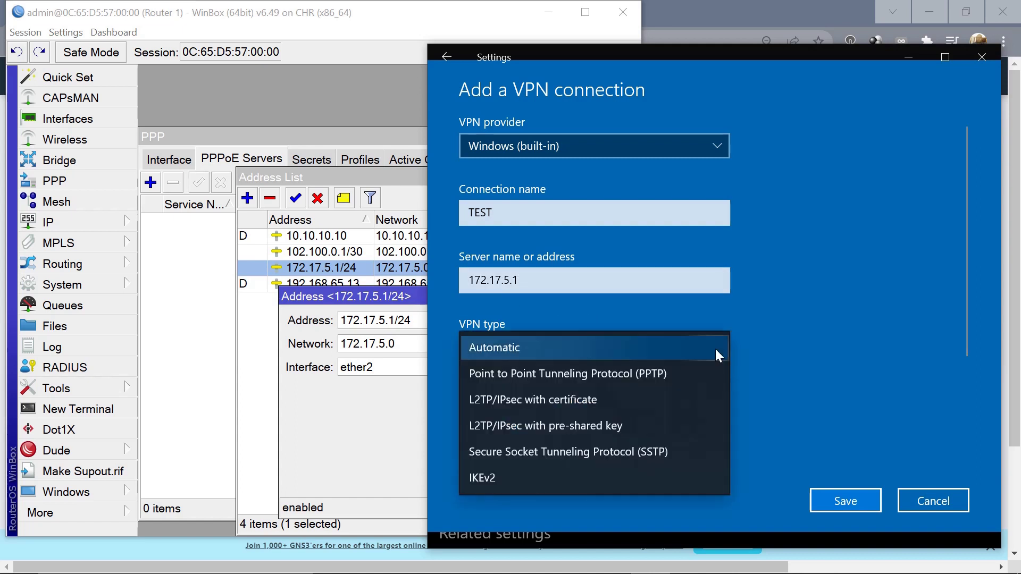
pyautogui.click(551, 425)
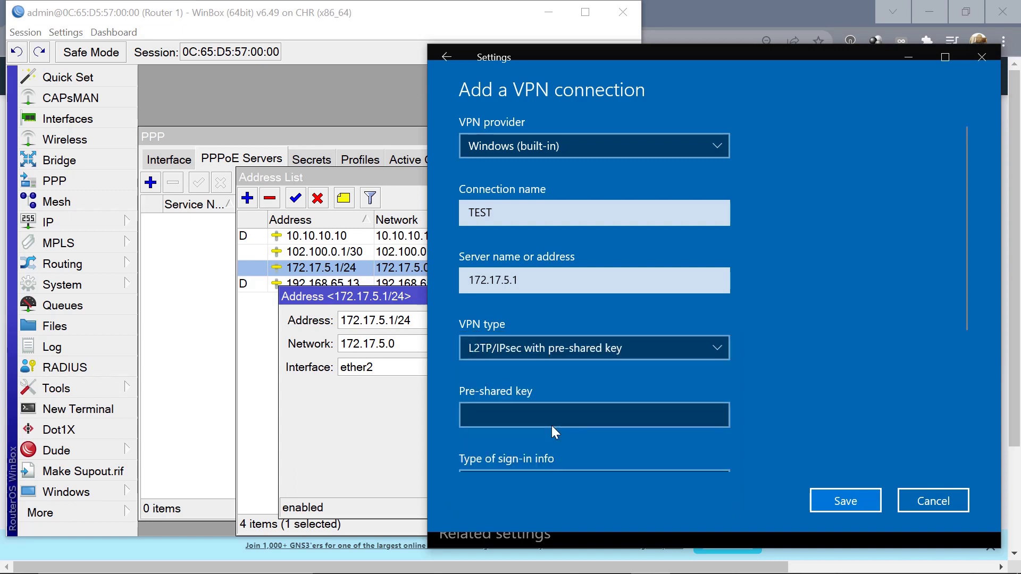
pyautogui.click(518, 418)
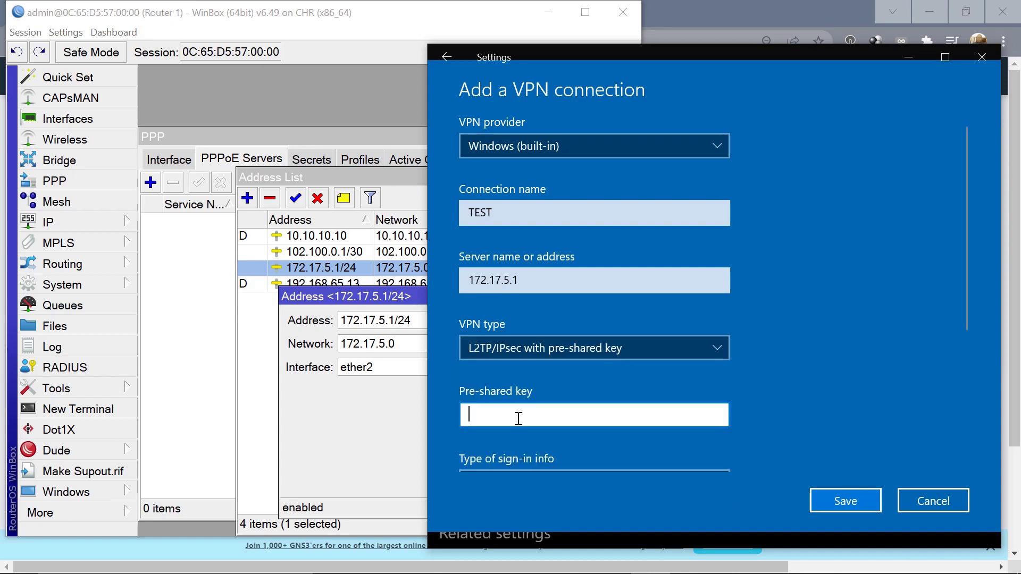
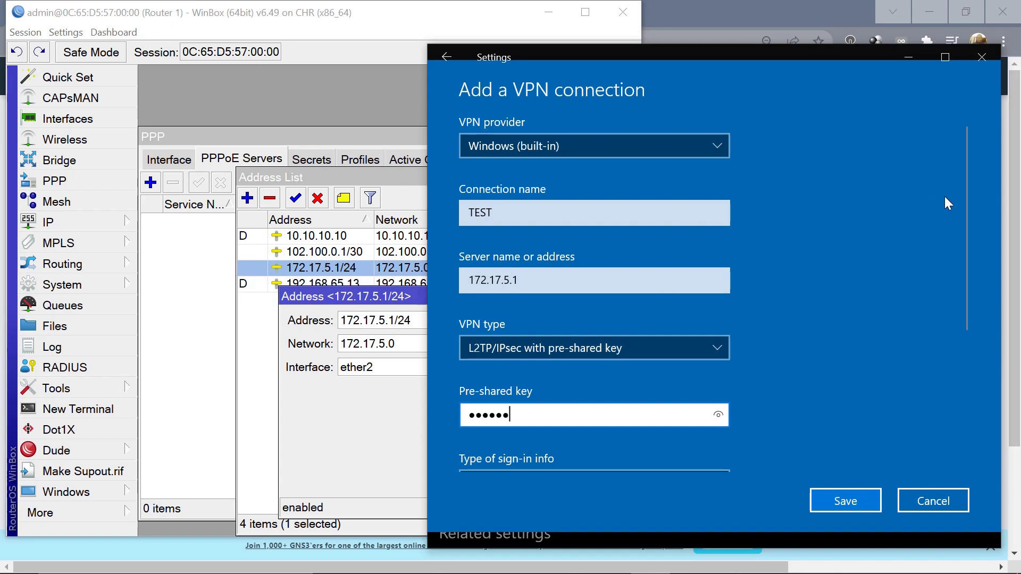
# Enter user name test1 and the account password for sign-in
pyautogui.moveTo(966, 202); pyautogui.dragTo(965, 330)
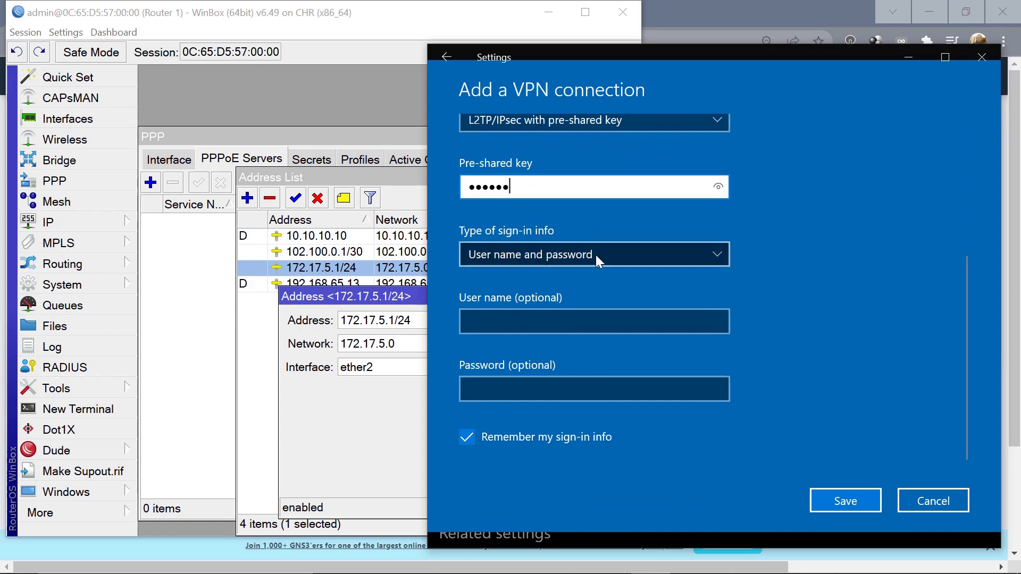
pyautogui.click(504, 326)
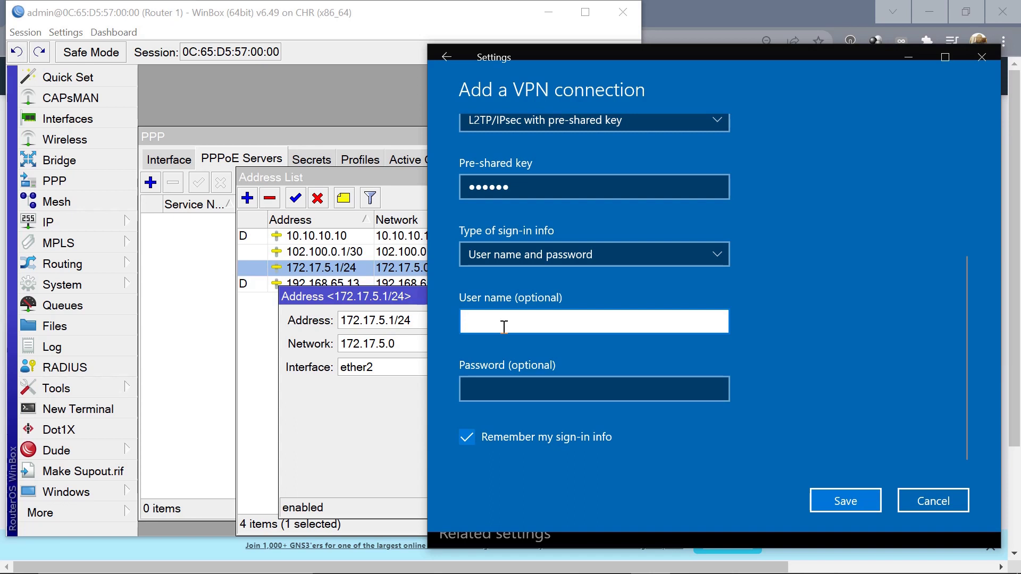
pyautogui.write('test1')
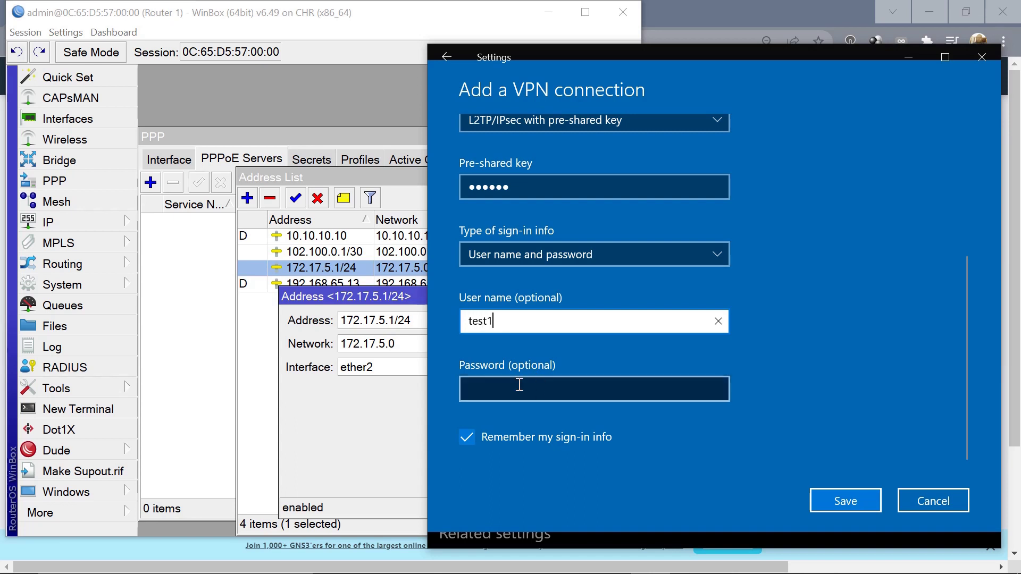
pyautogui.click(512, 387)
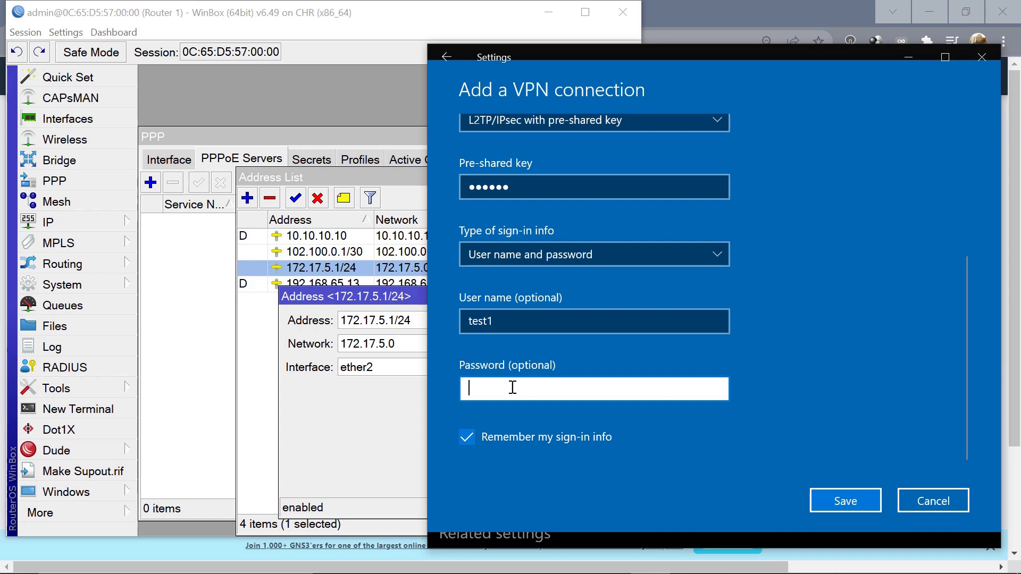
# Save the TEST VPN connection, start connecting it, then cancel the attempt
pyautogui.click(841, 502)
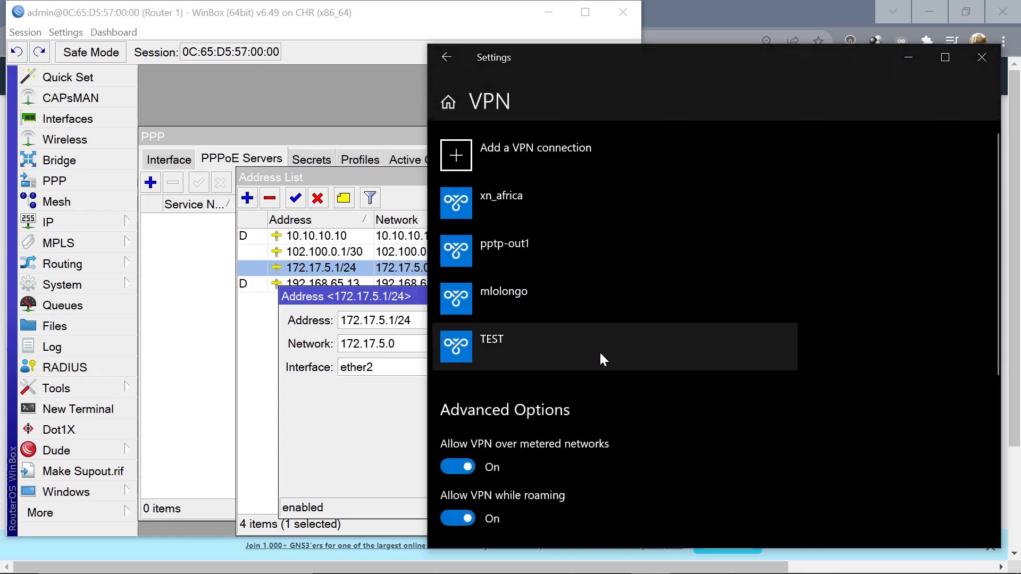
pyautogui.click(522, 346)
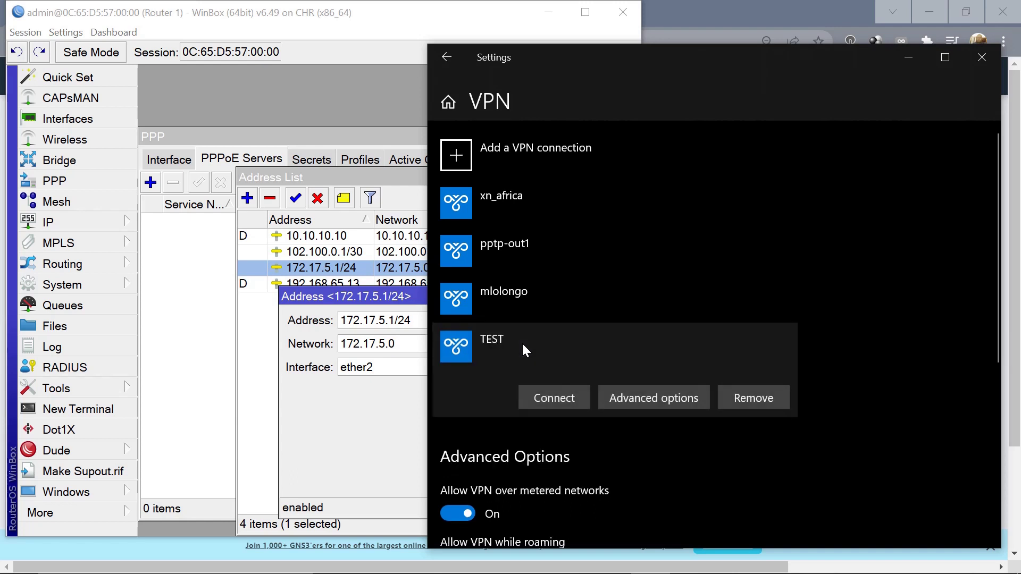
pyautogui.click(552, 397)
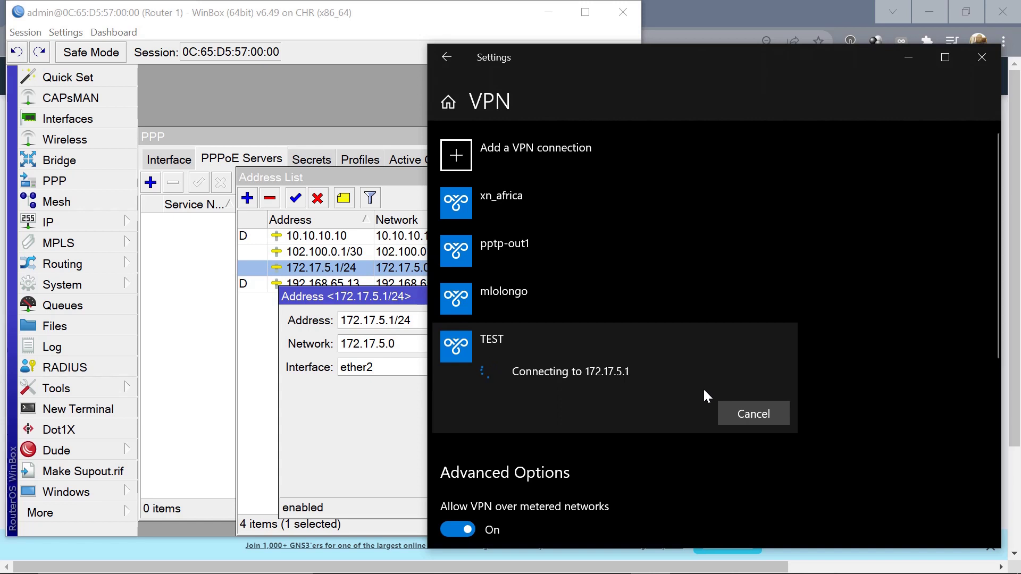
pyautogui.click(757, 414)
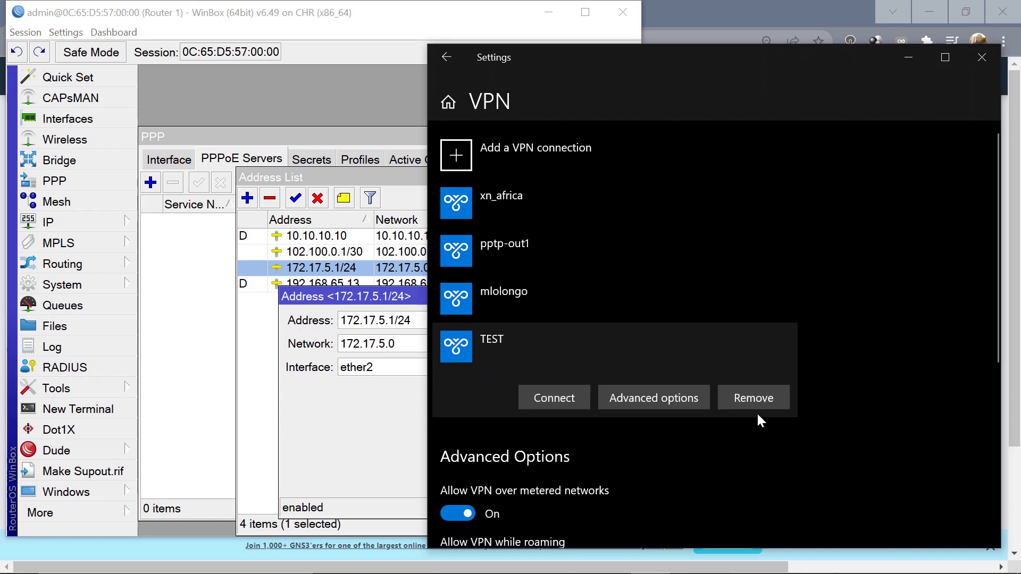